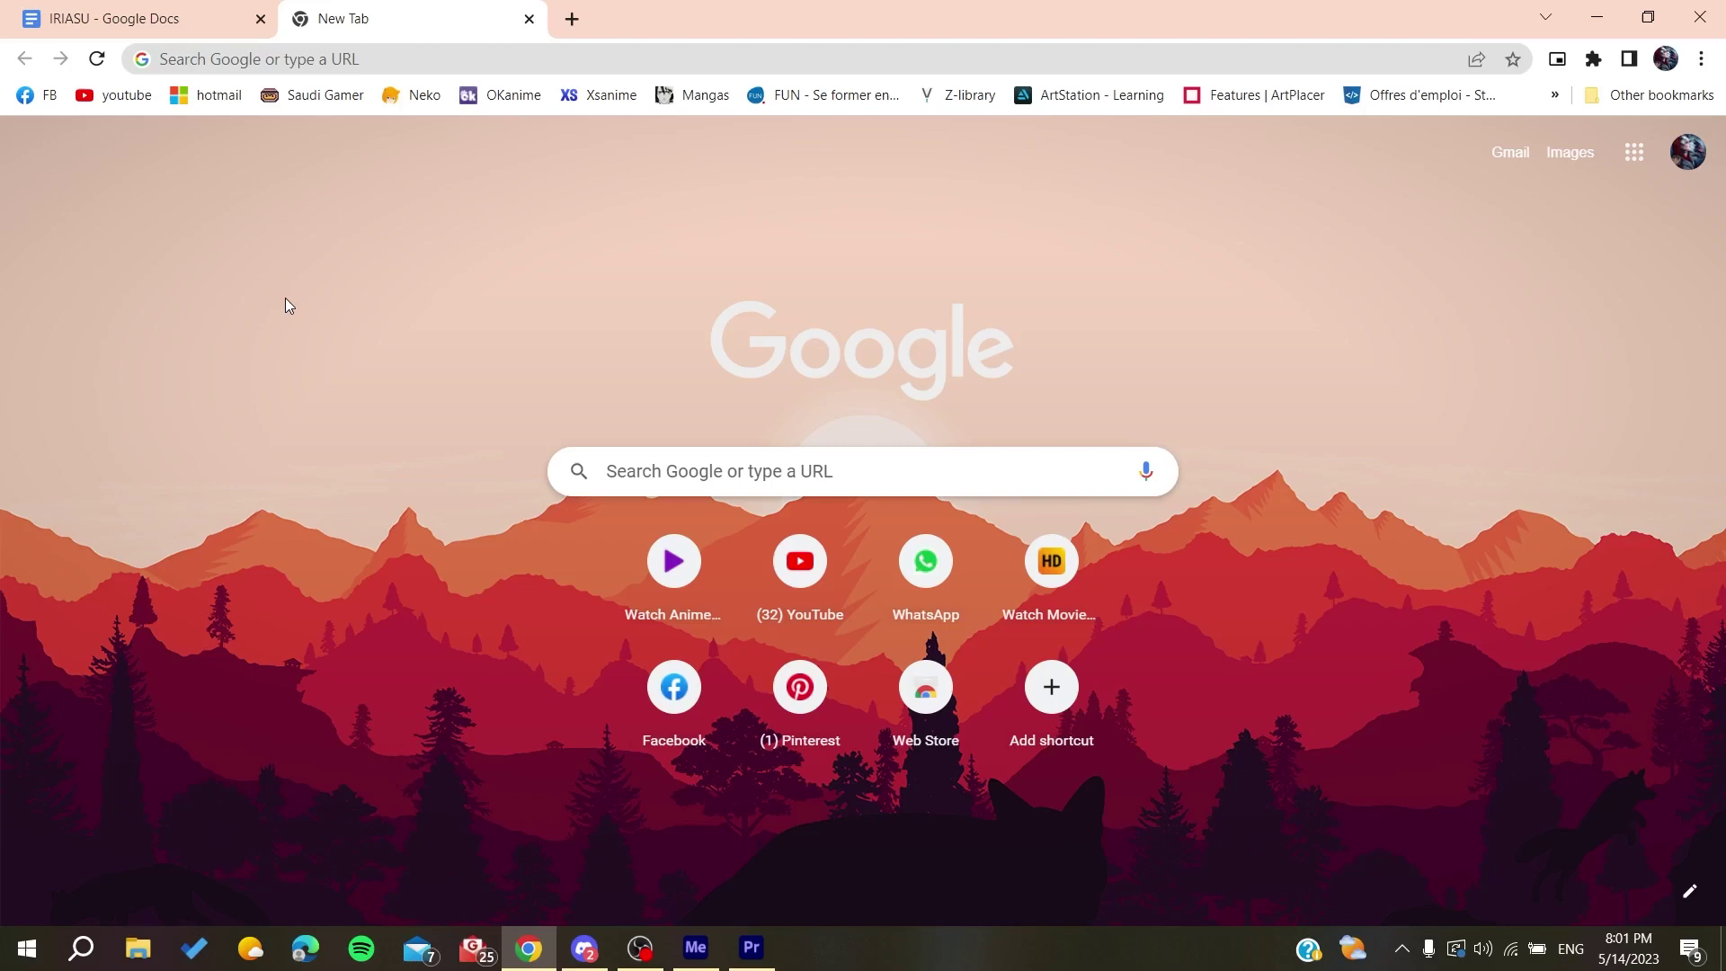
In a new tab, Google 'wordpress' and open the WordPress.com homepage from the first result.
click(571, 19)
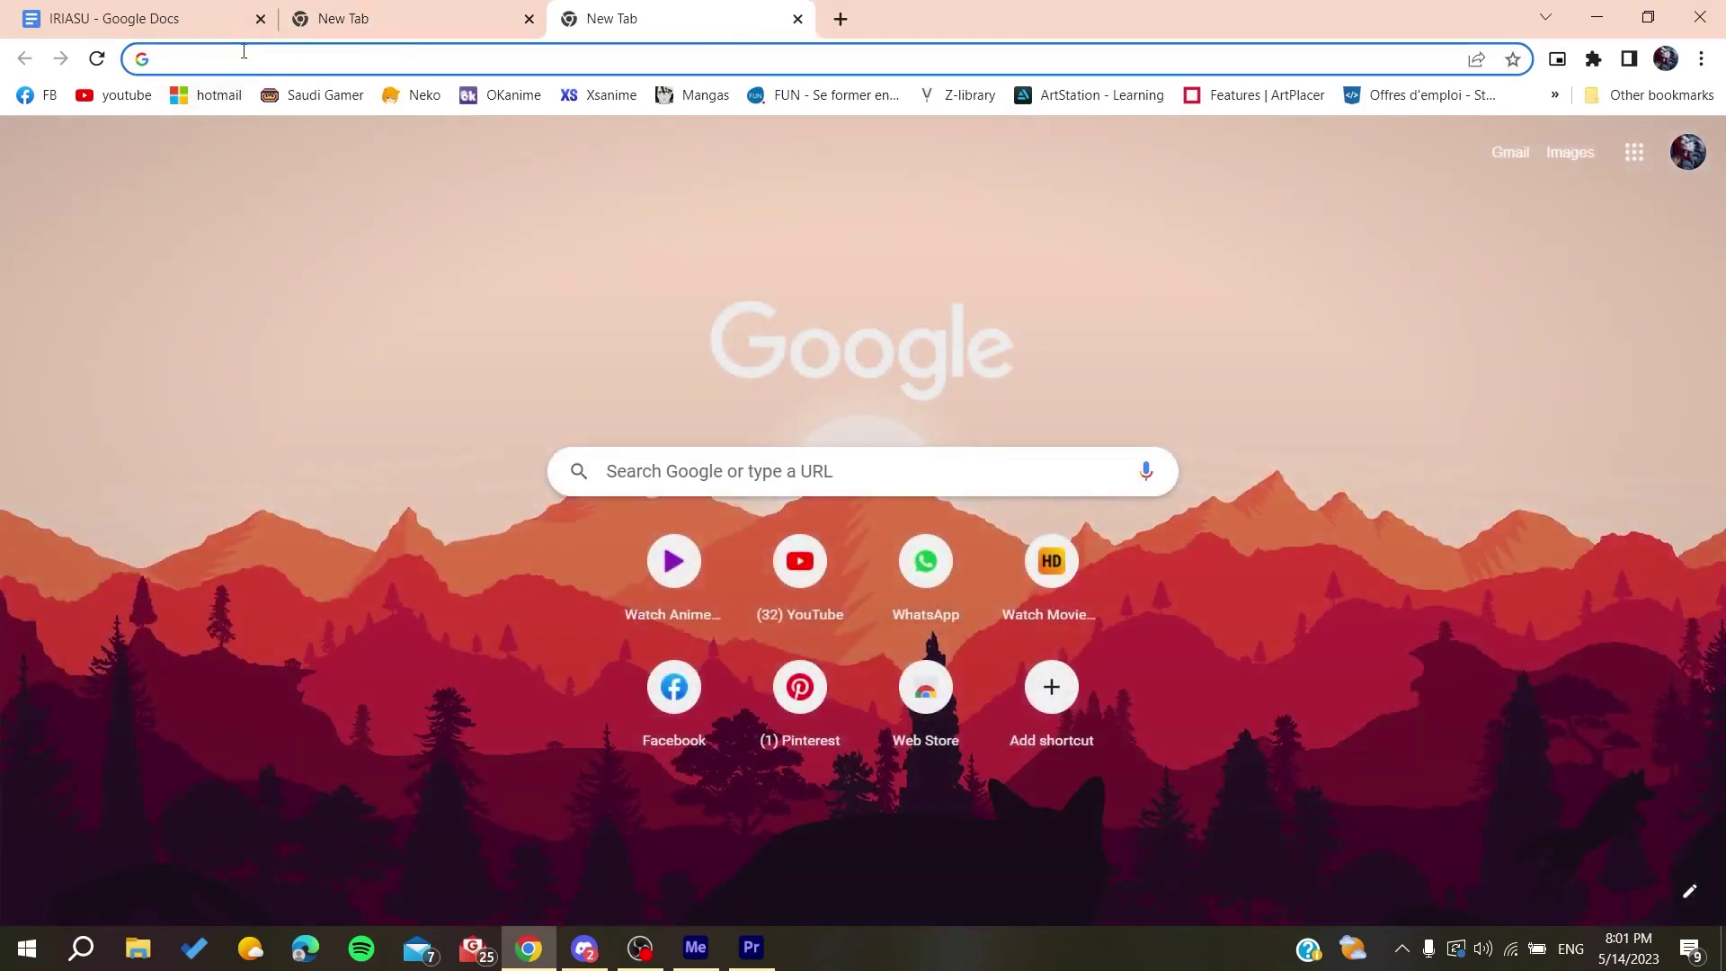
click(244, 51)
click(79, 252)
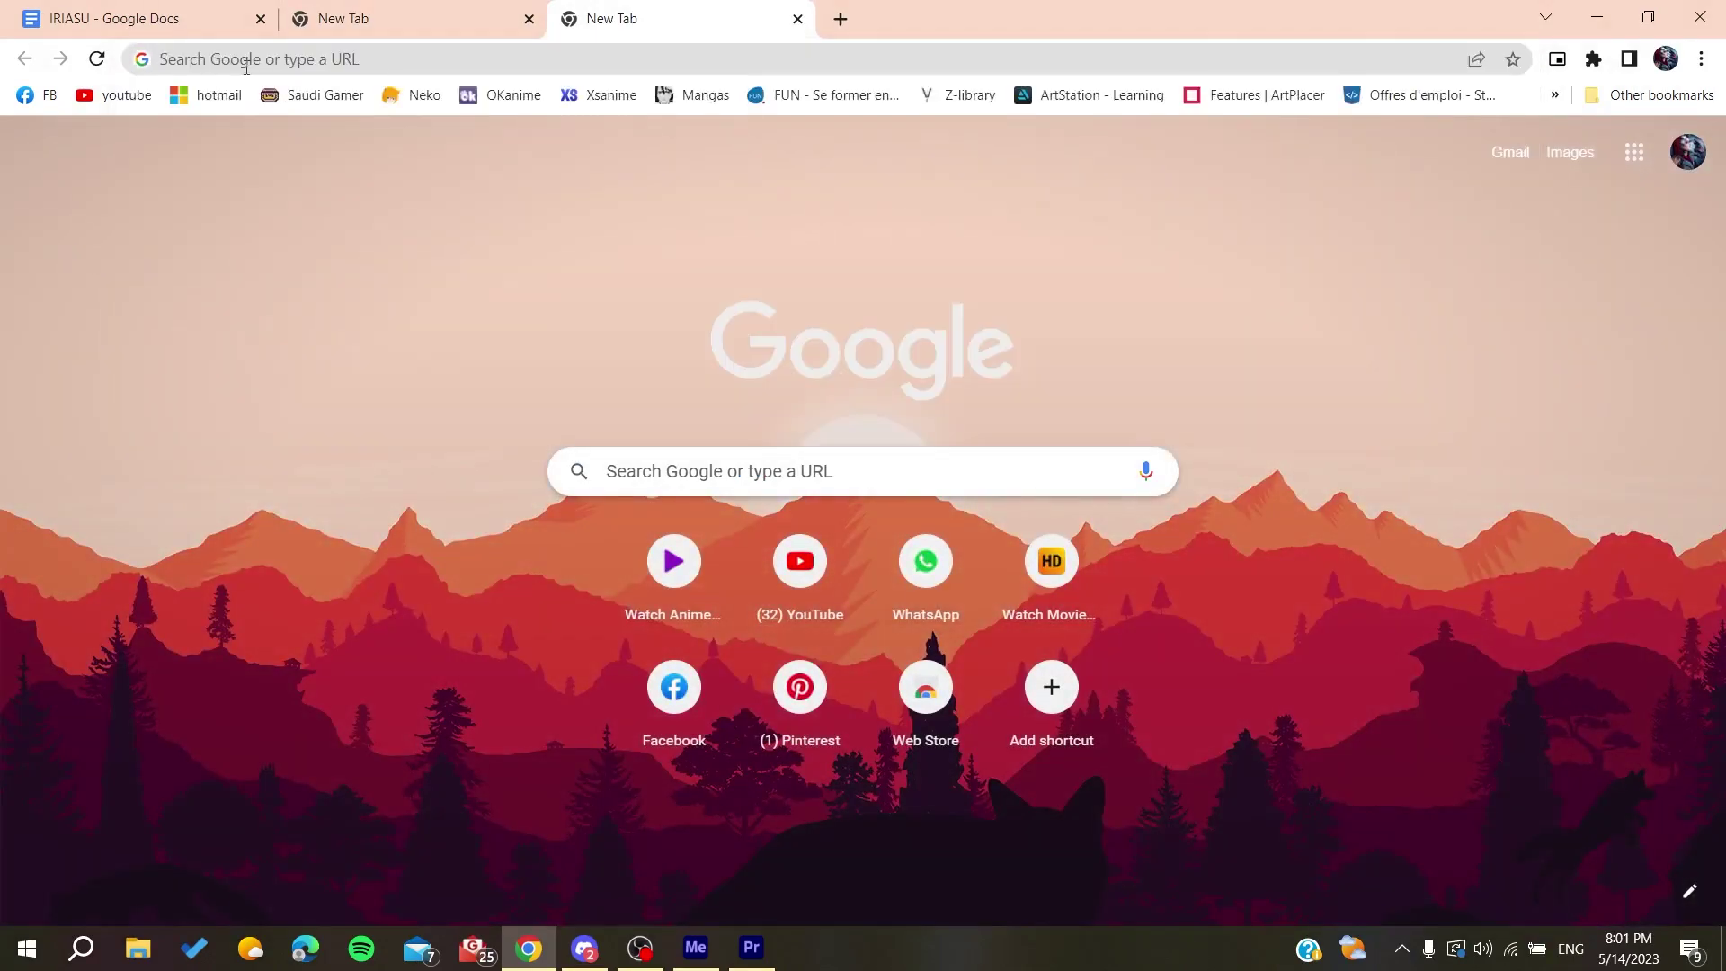
click(245, 63)
text(wordpress)
key(Return)
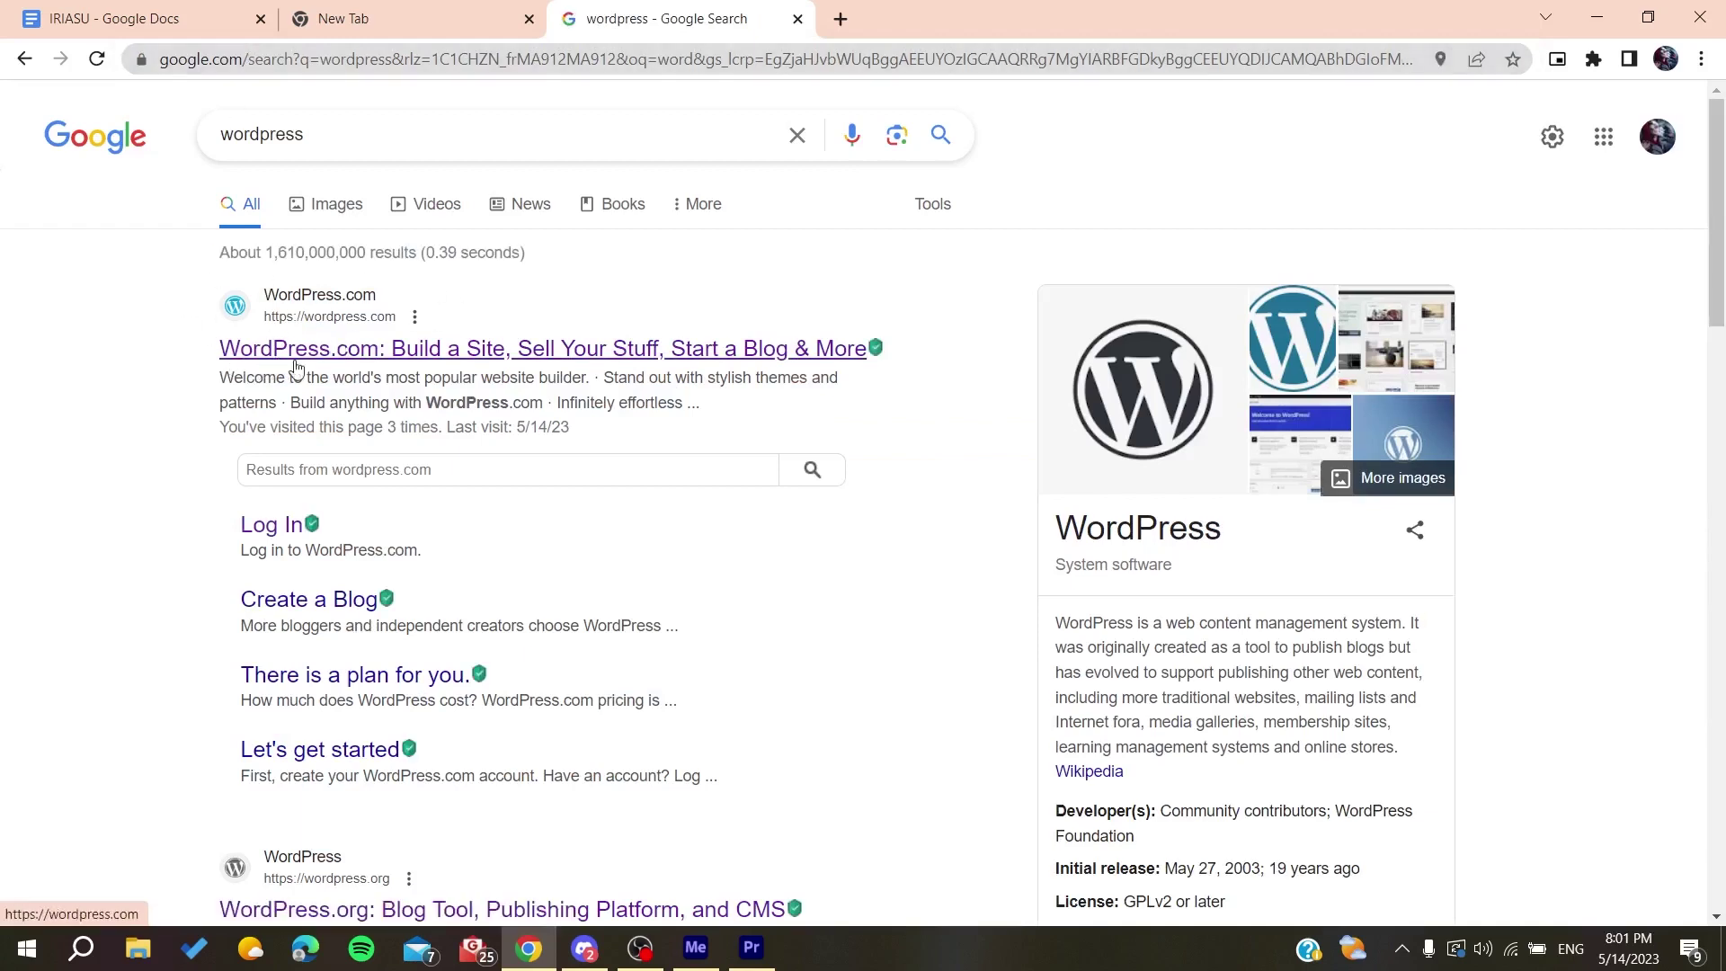
drag(462, 320, 320, 315)
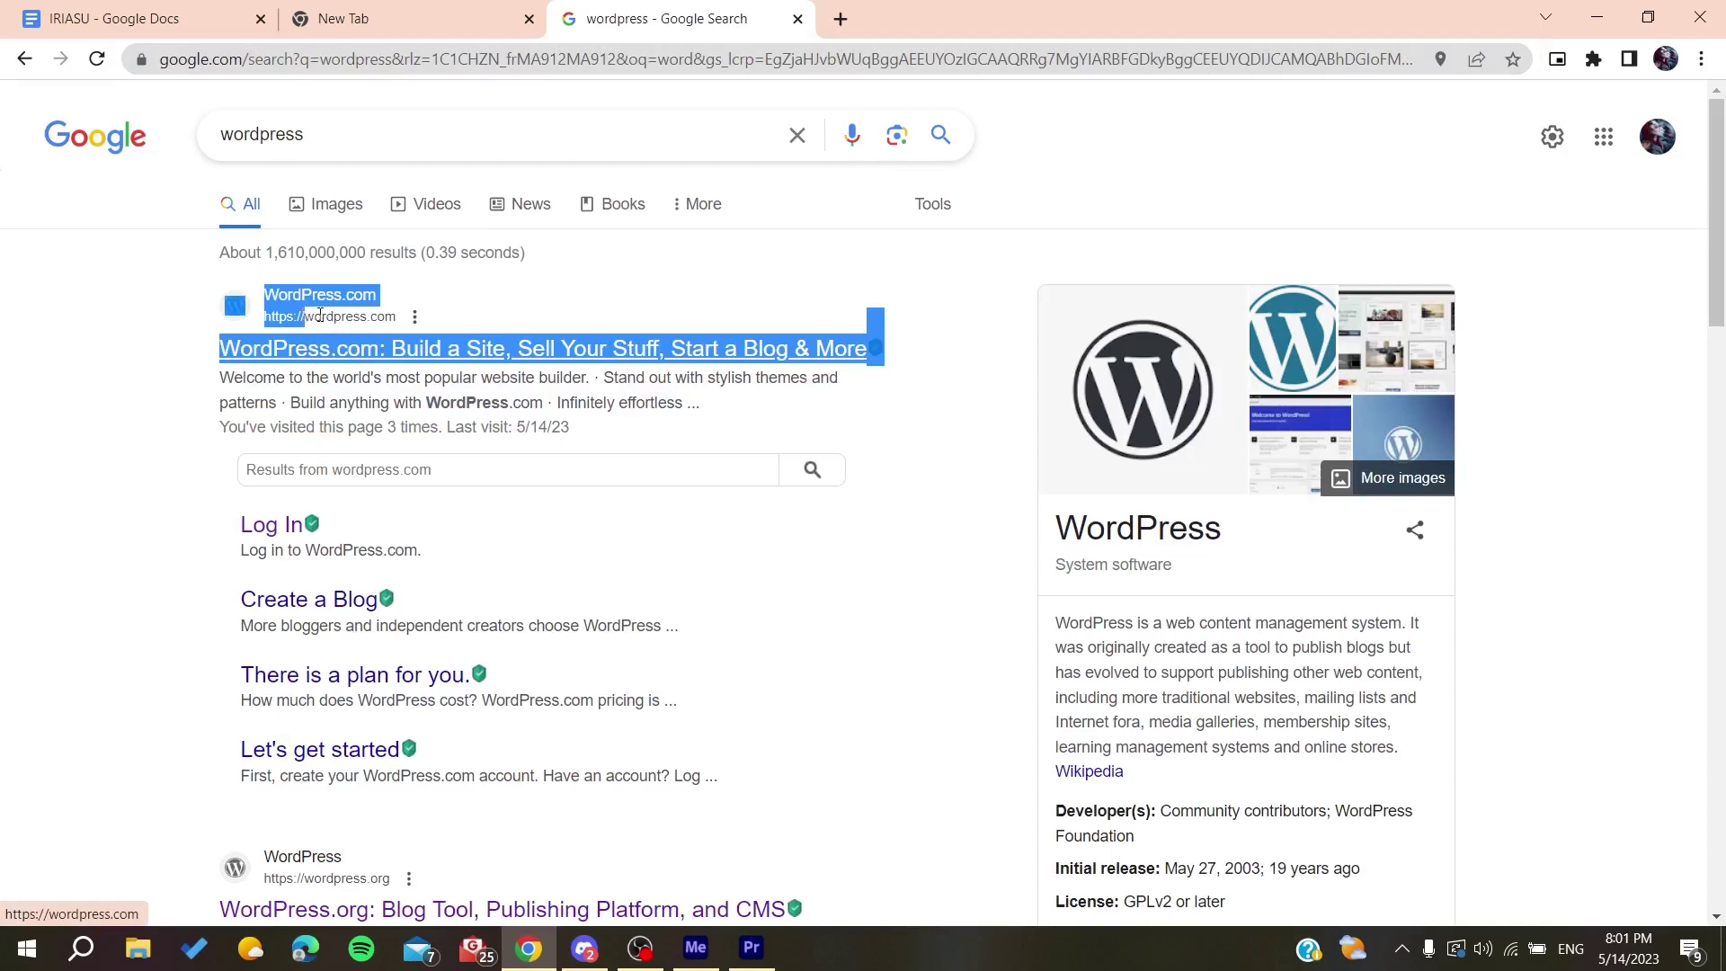
click(416, 362)
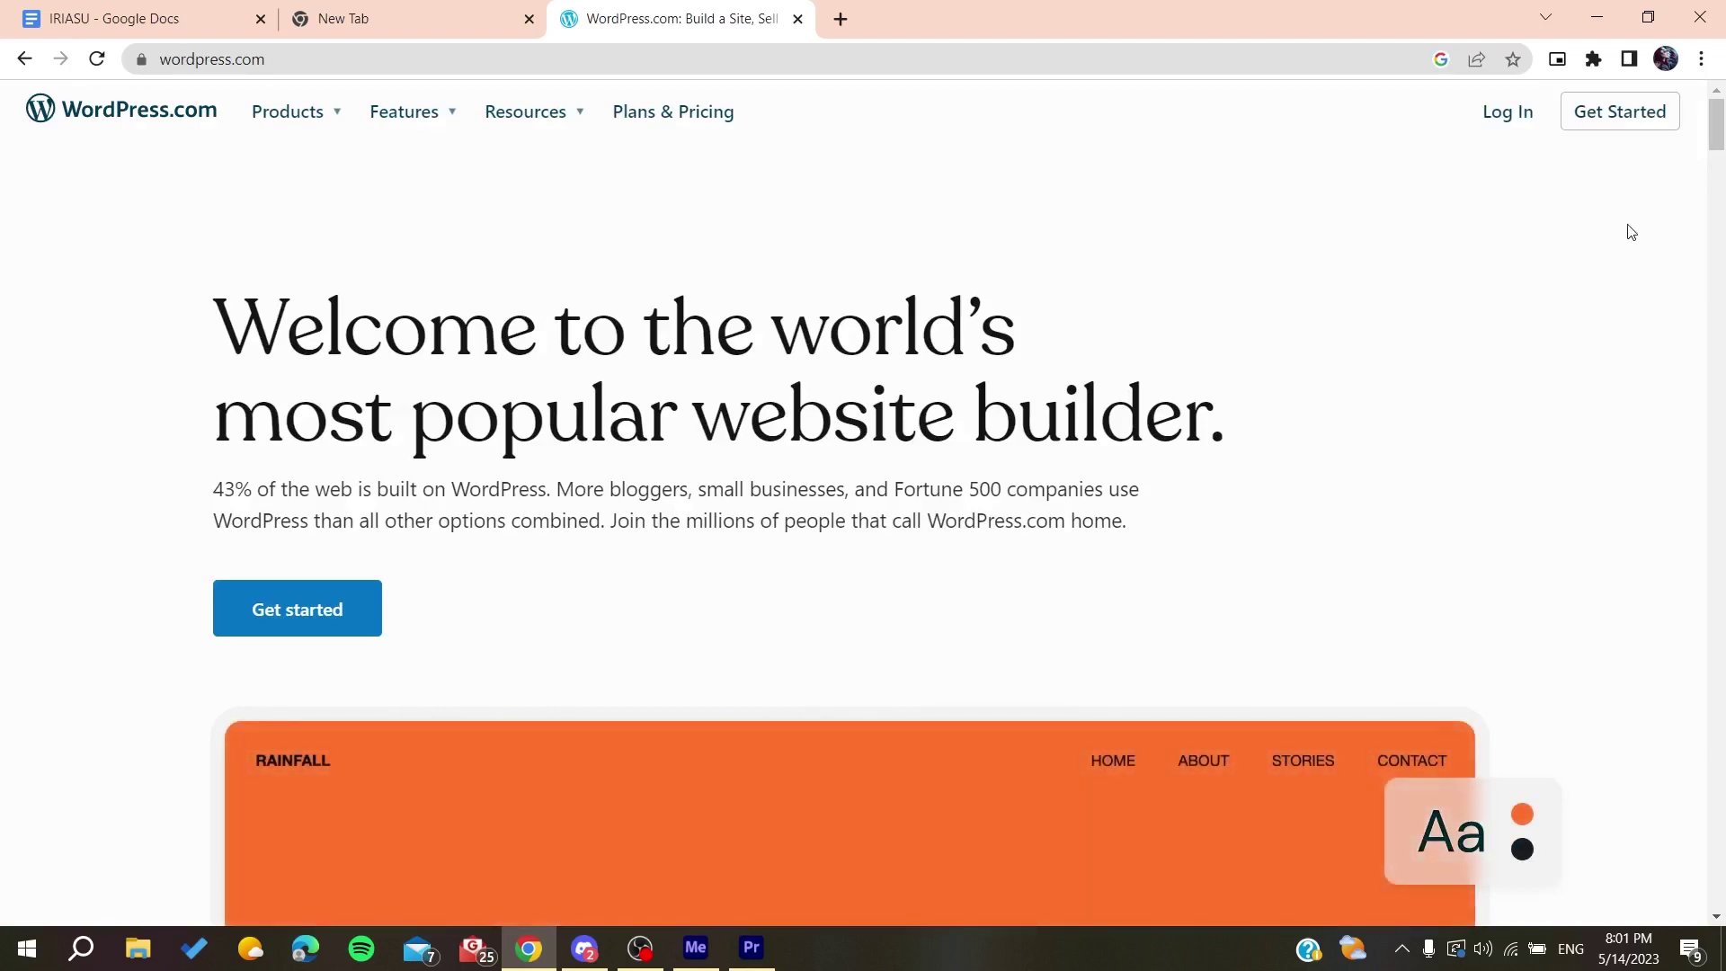
Open the WordPress.com sign-up form and look over its email, username and password fields.
click(1587, 123)
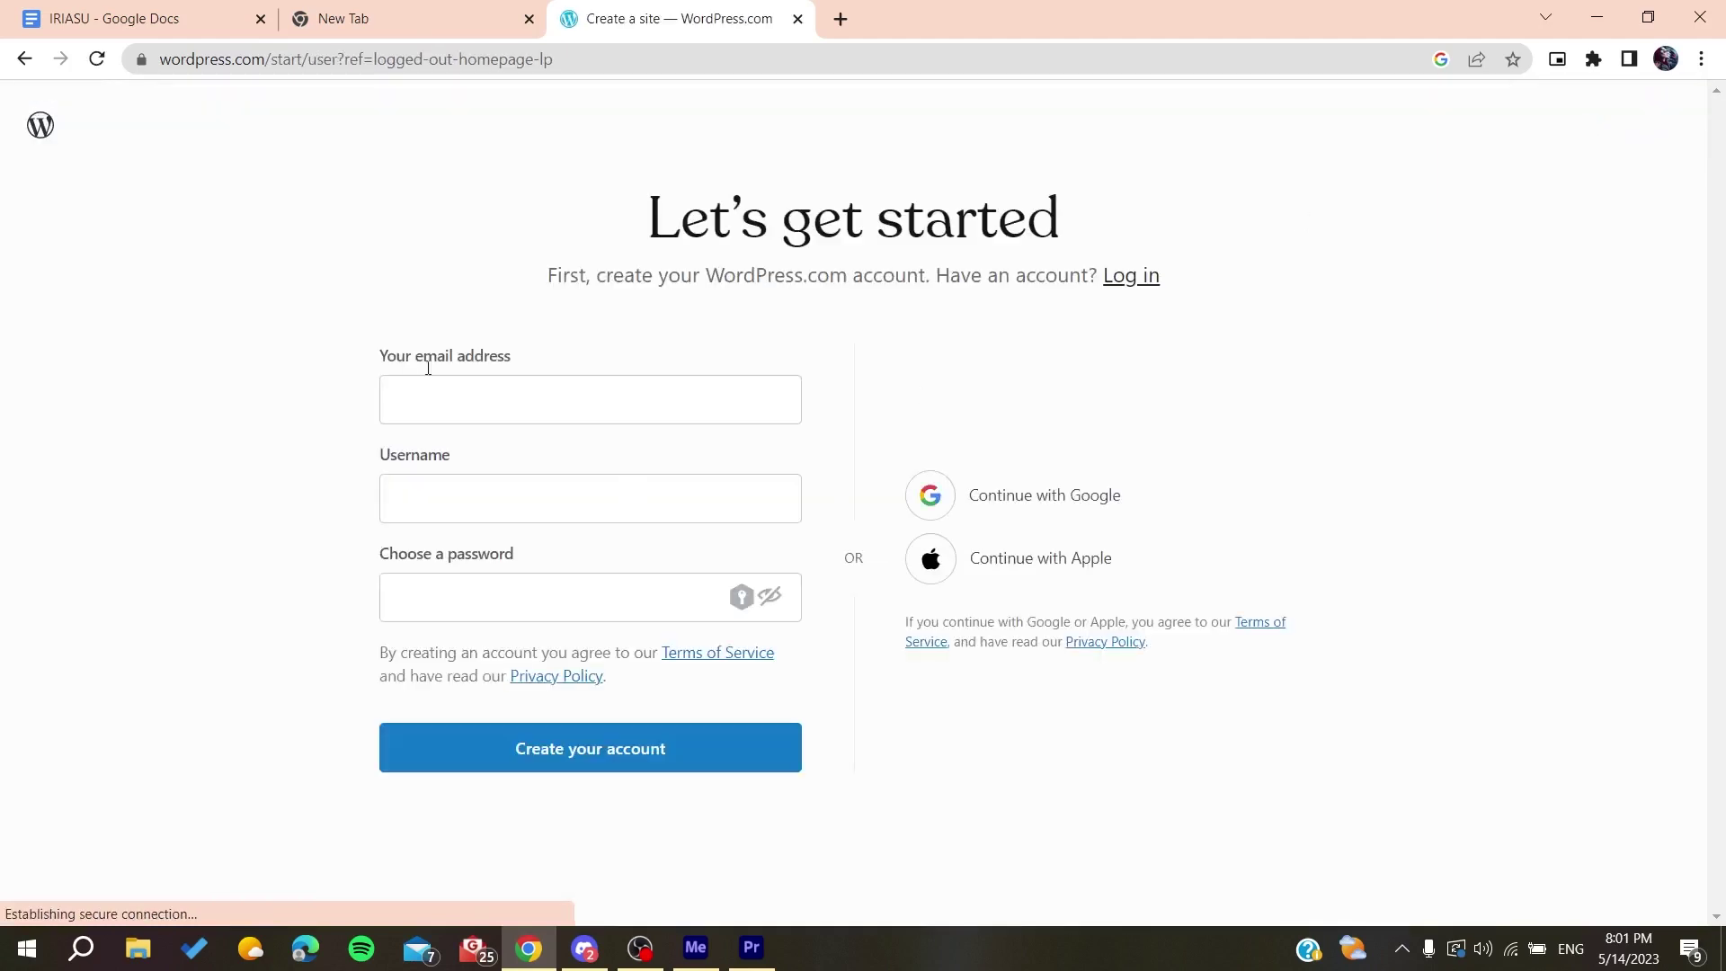
drag(368, 444, 573, 462)
click(574, 462)
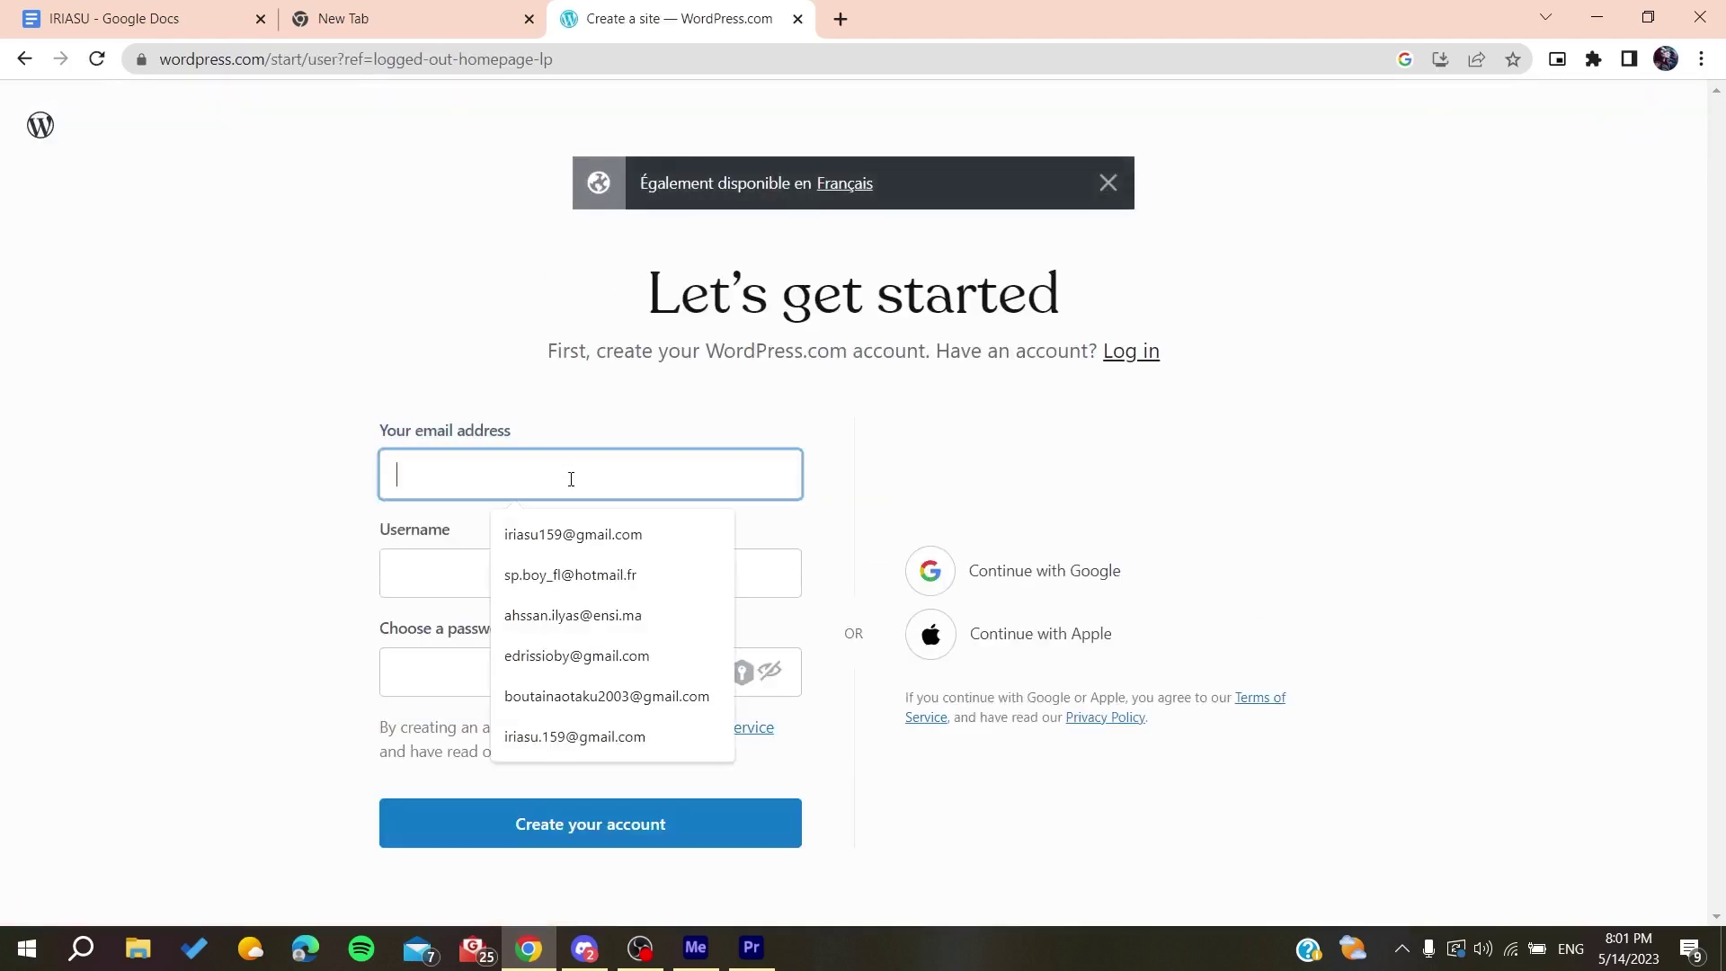
click(454, 578)
click(300, 570)
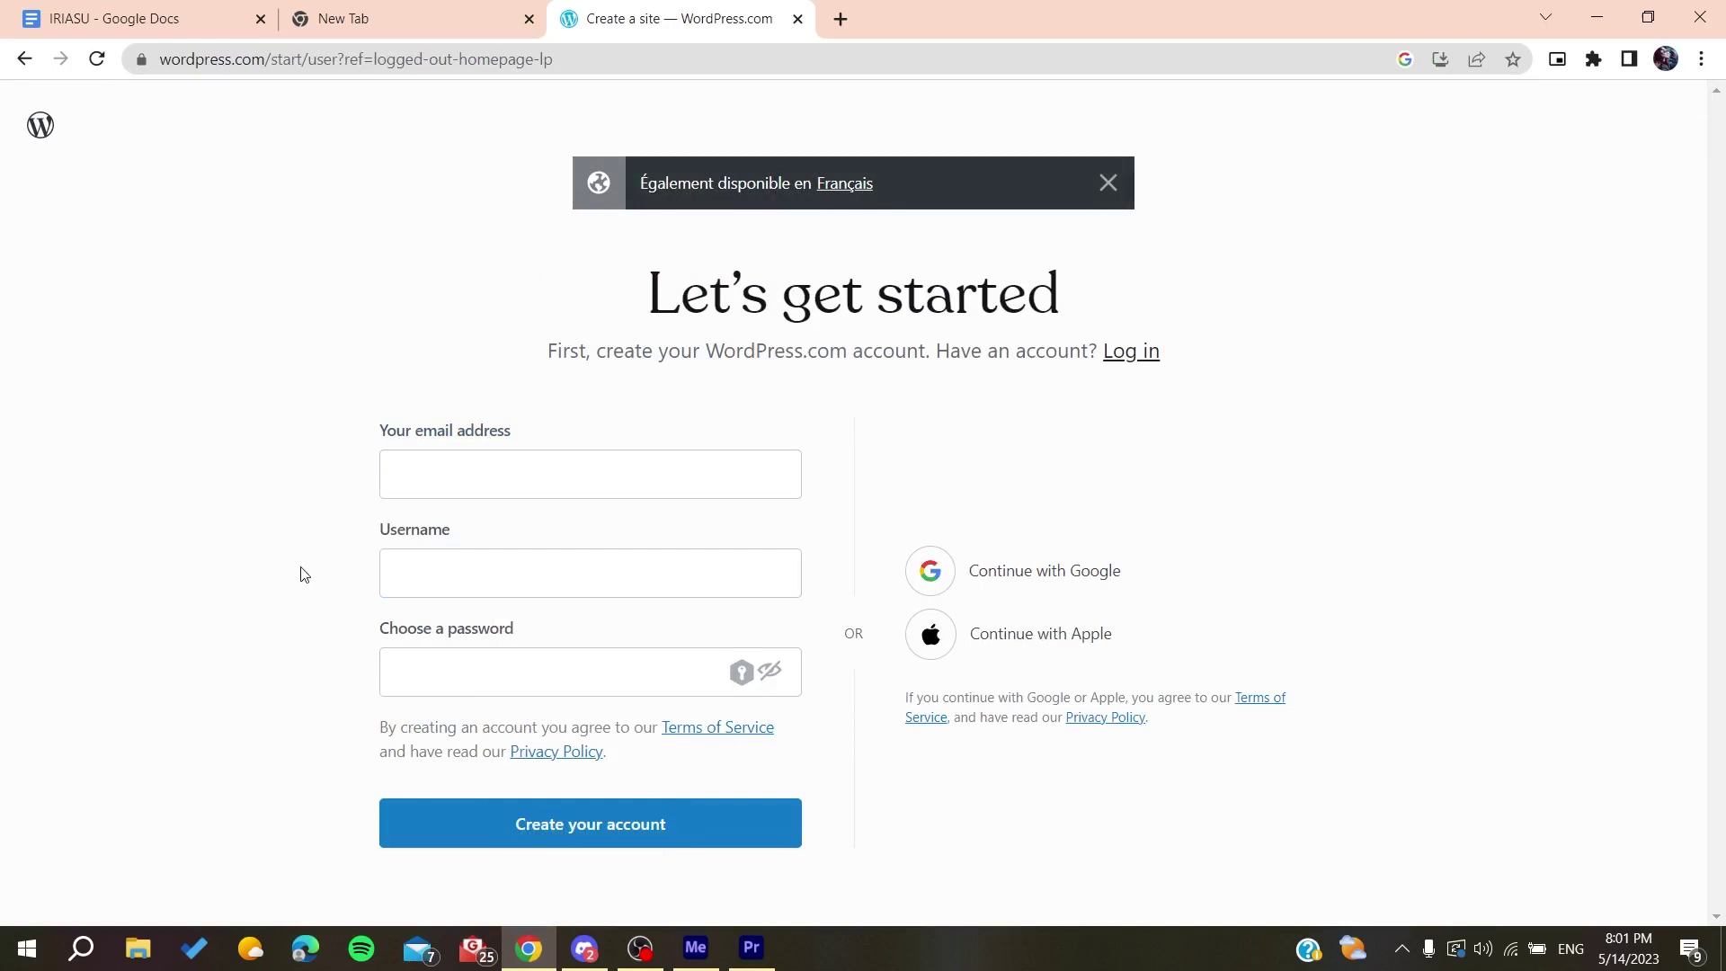
click(436, 687)
click(286, 681)
Review the Google and Apple sign-up options, then switch to the Log in page.
drag(856, 633, 1170, 647)
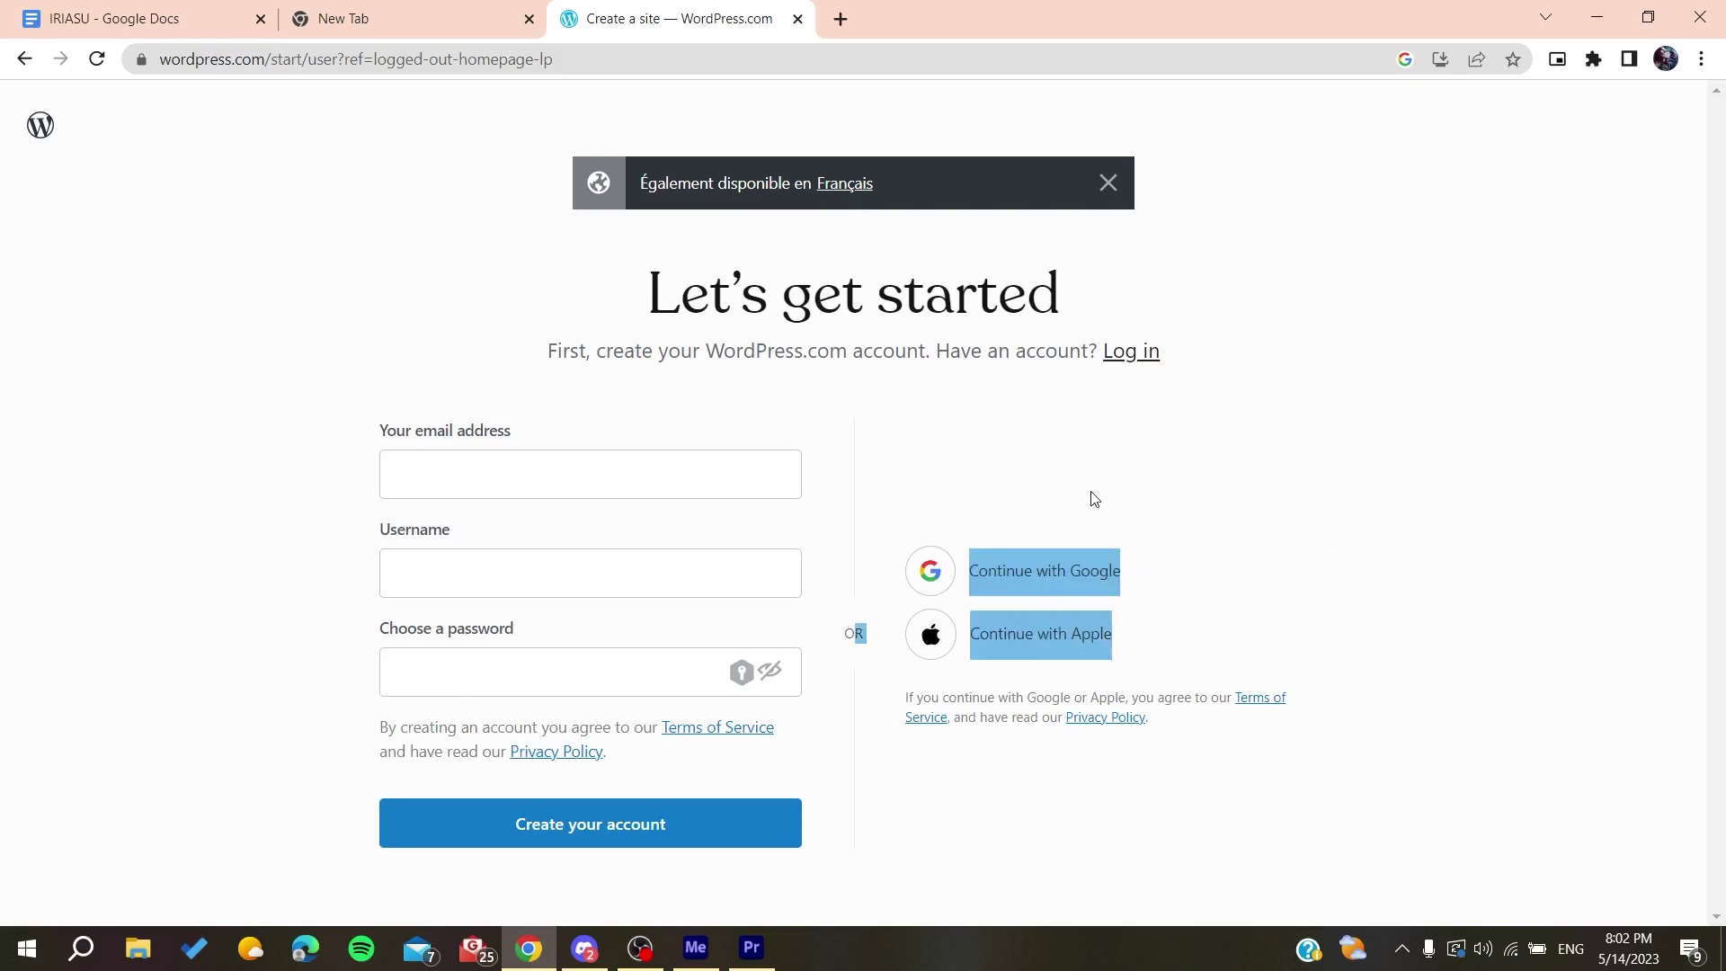
click(1109, 392)
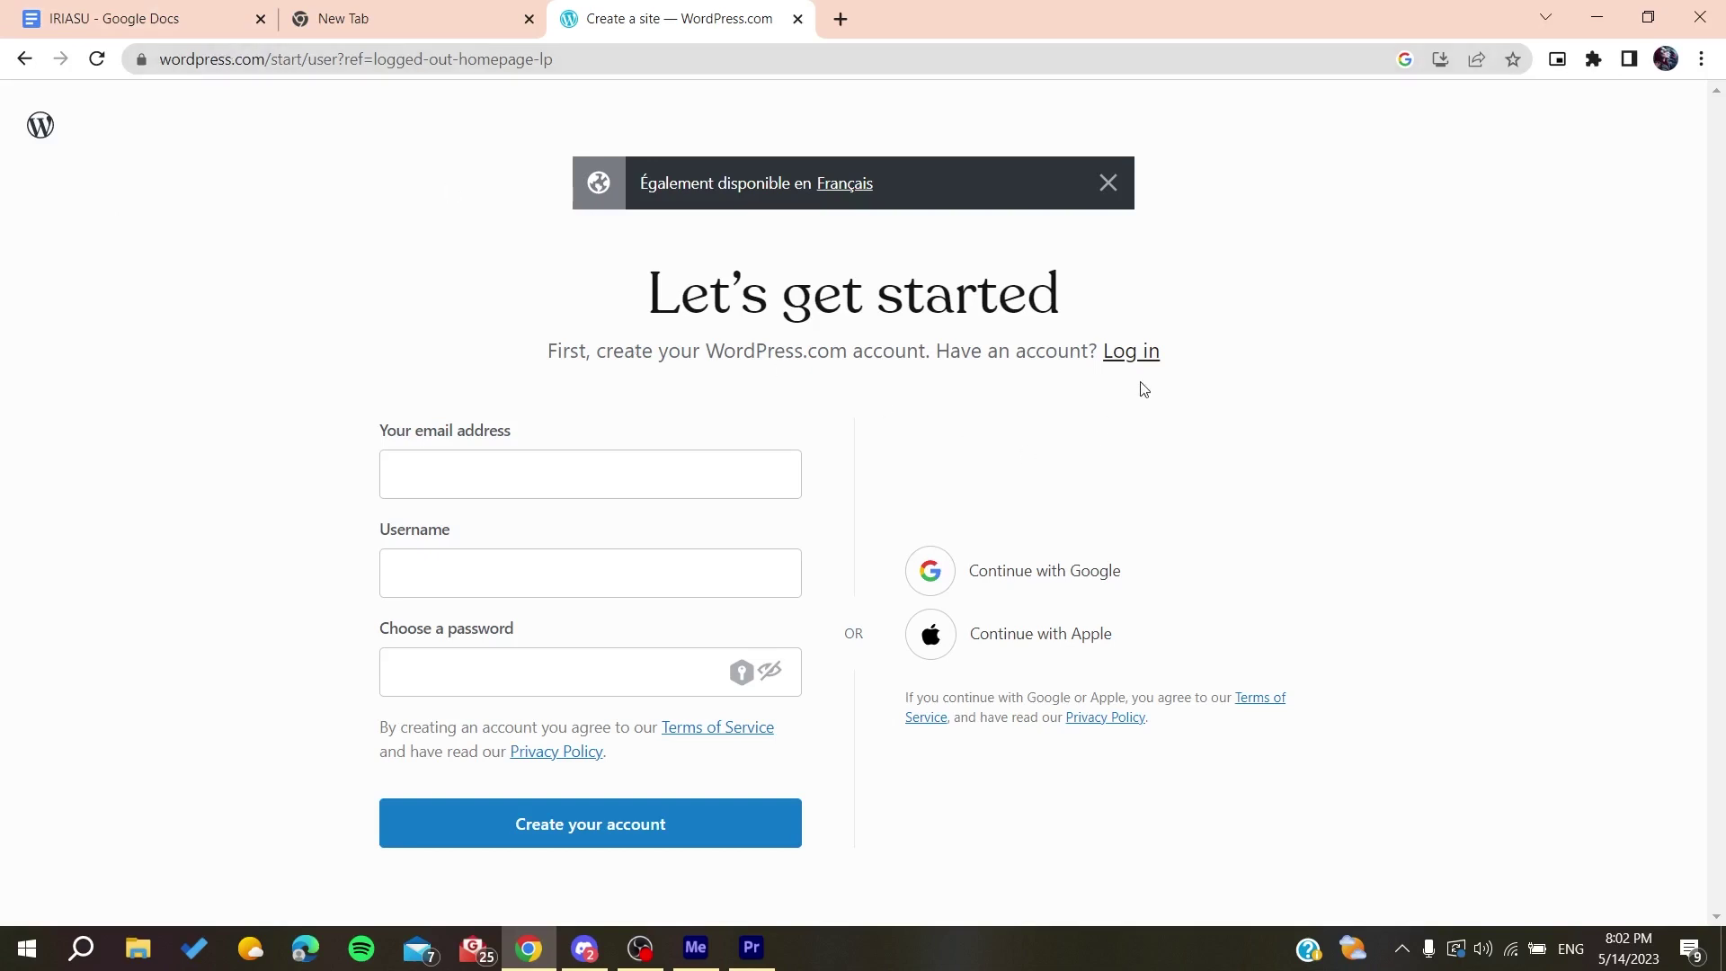
click(1130, 351)
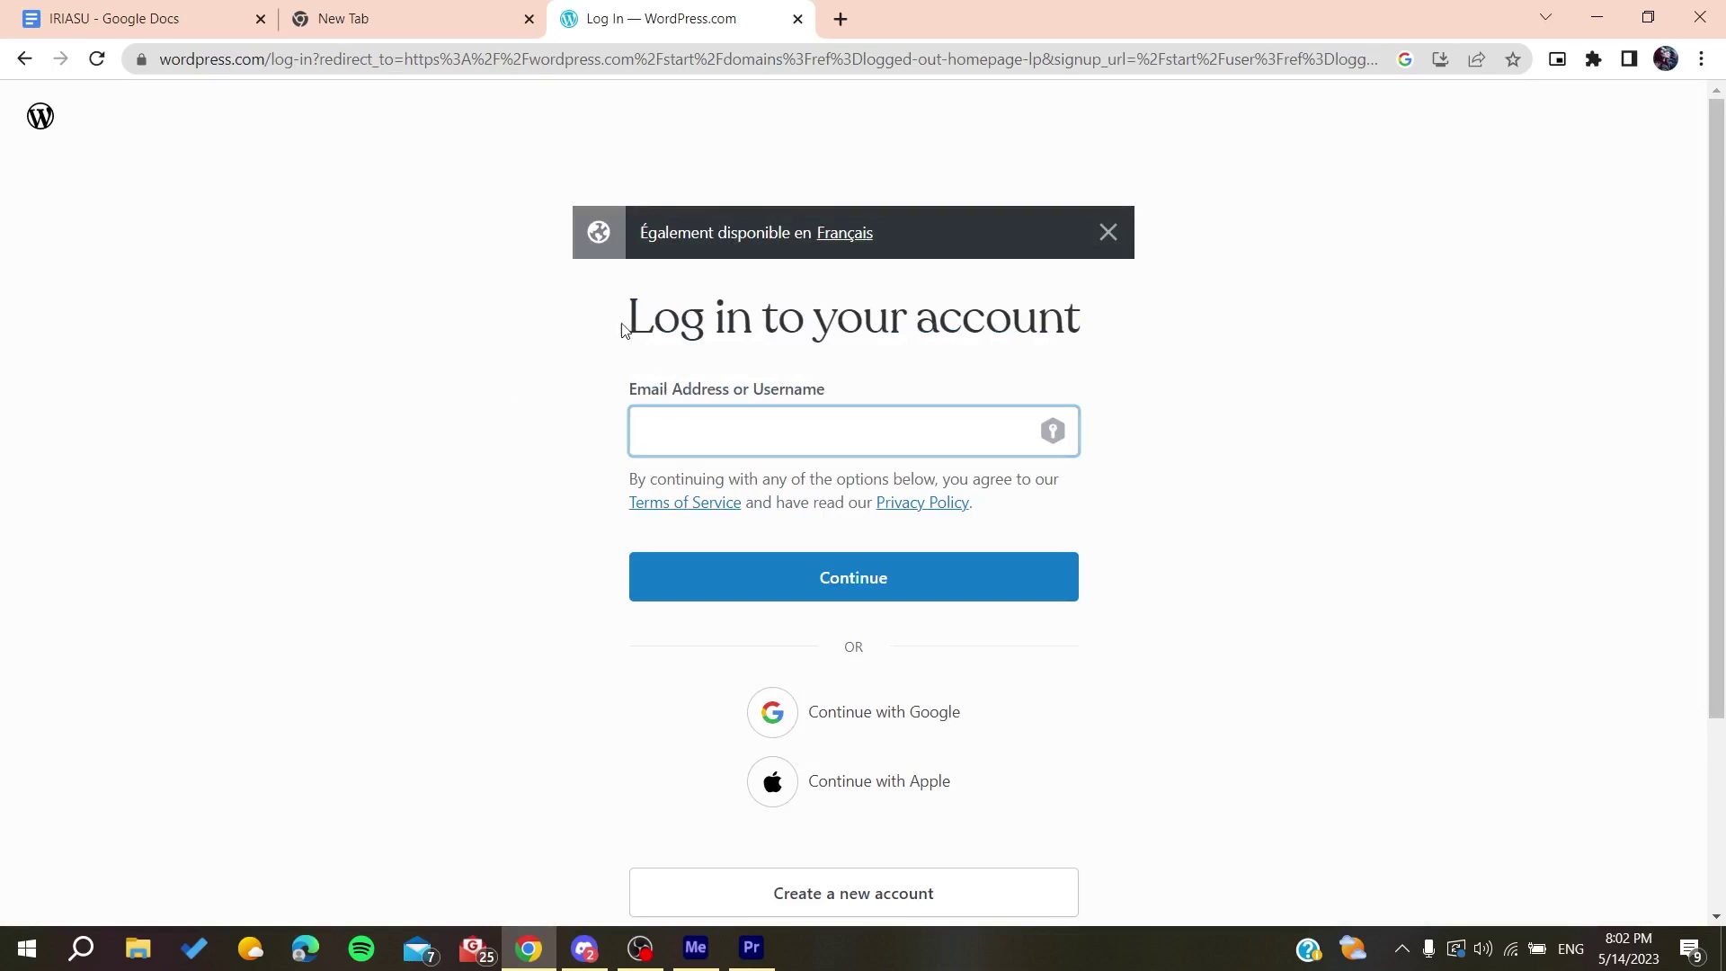
Focus the Email Address or Username field on the log-in page, dismissing the autofill suggestions.
click(654, 433)
click(578, 374)
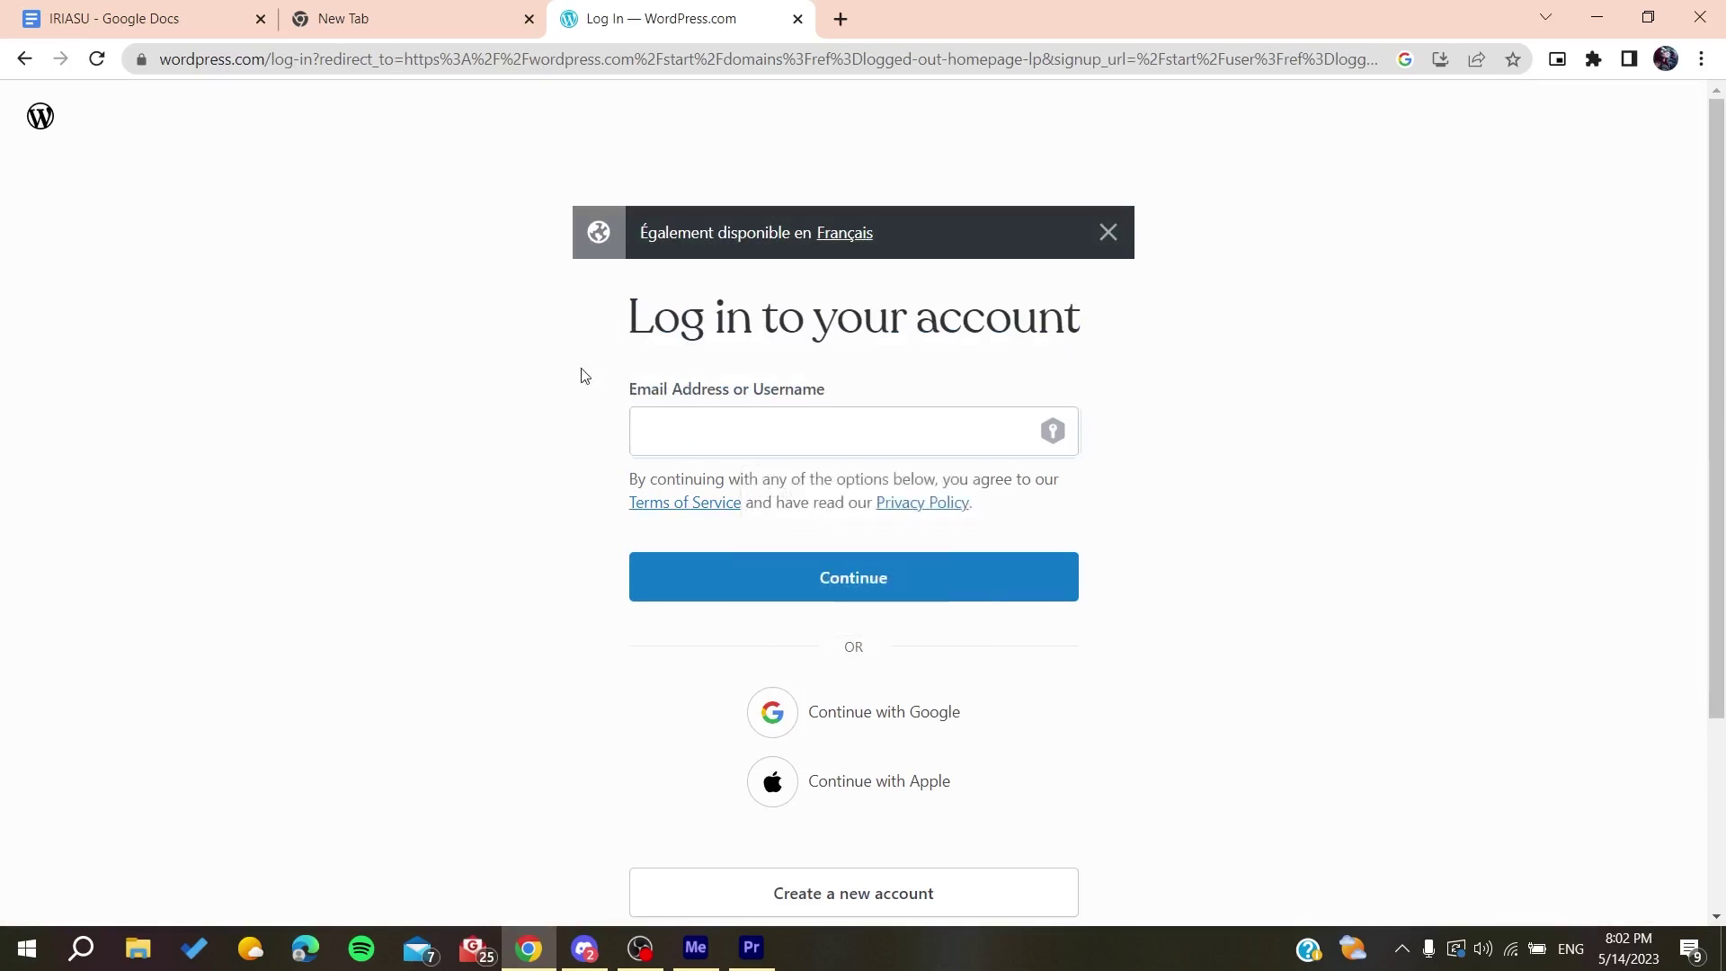
click(697, 435)
click(597, 374)
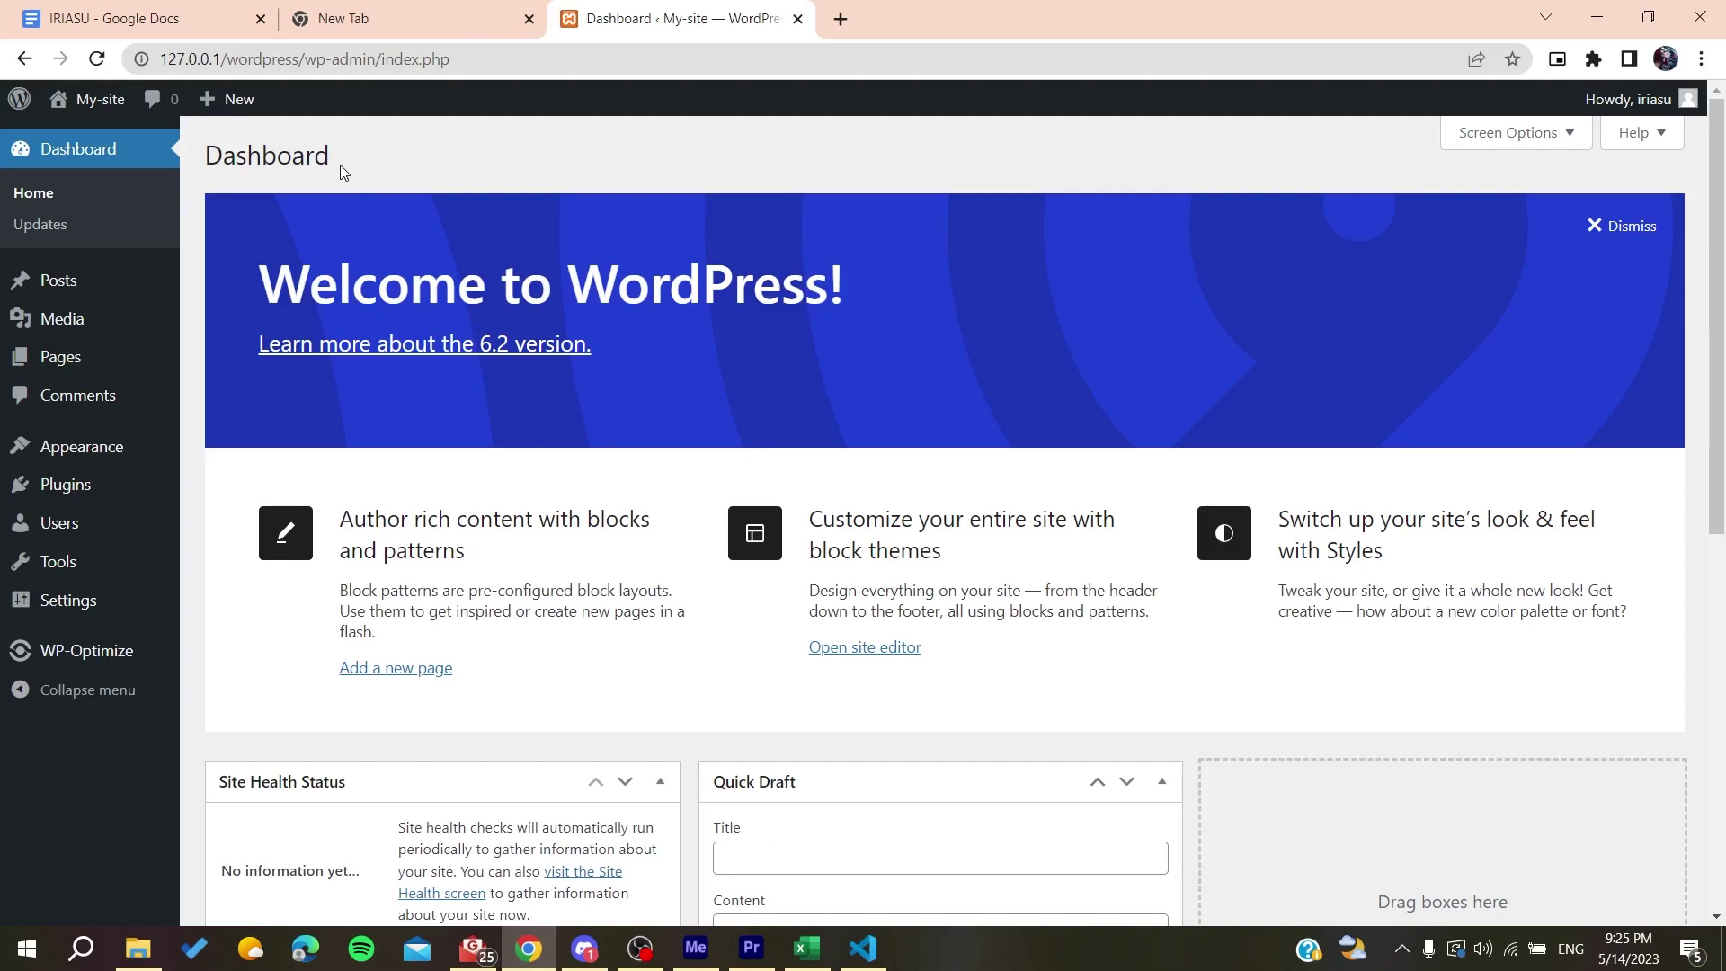
Show the installed plugins: Akismet Anti-Spam, Hello Dolly and the active WP-Optimize.
click(58, 495)
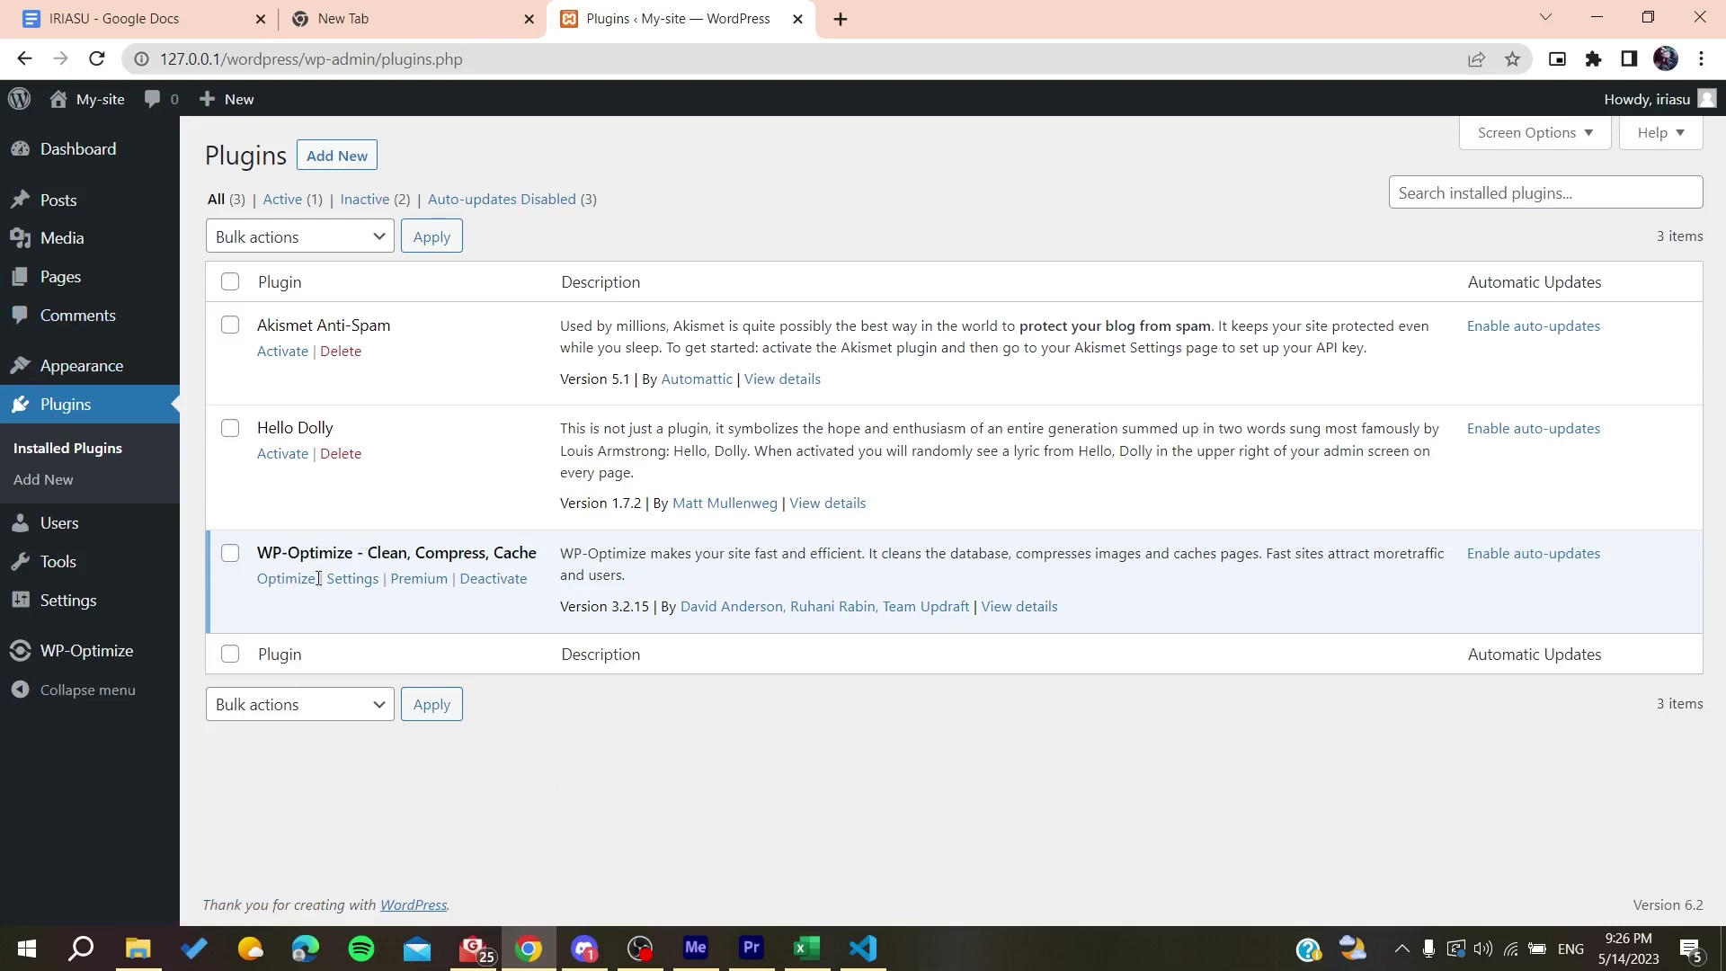
Open WP-Optimize 3.2.15 on its Cache tab with the Page cache settings at the top.
click(286, 586)
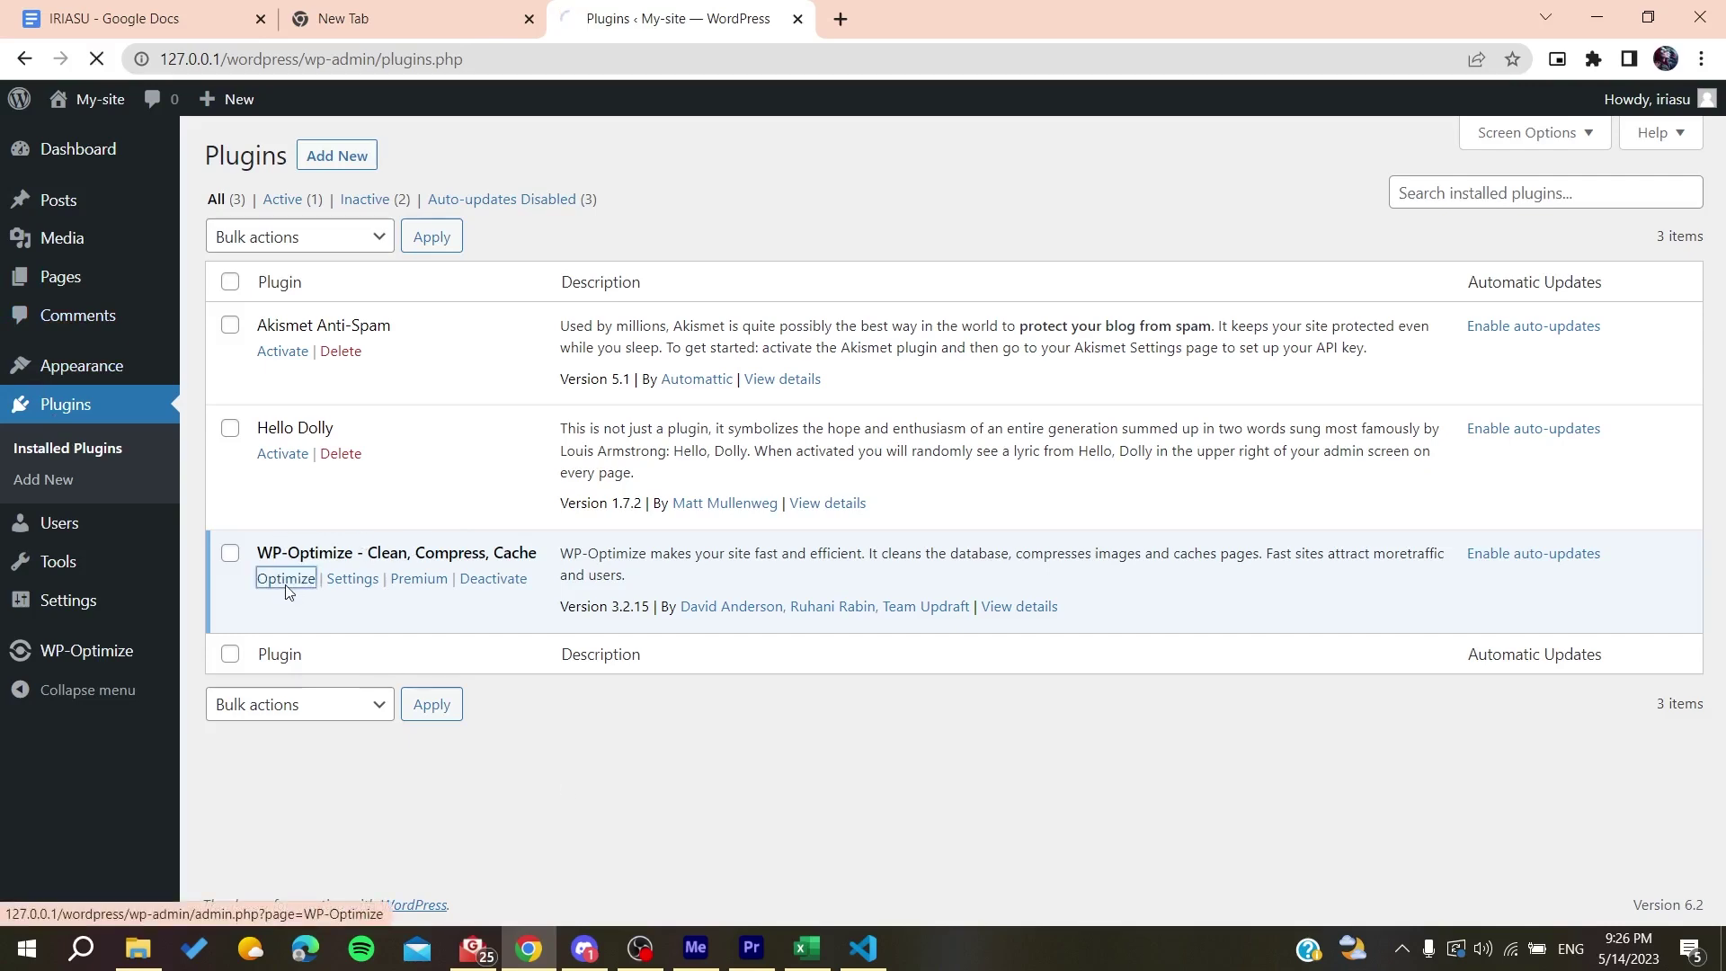
click(1333, 185)
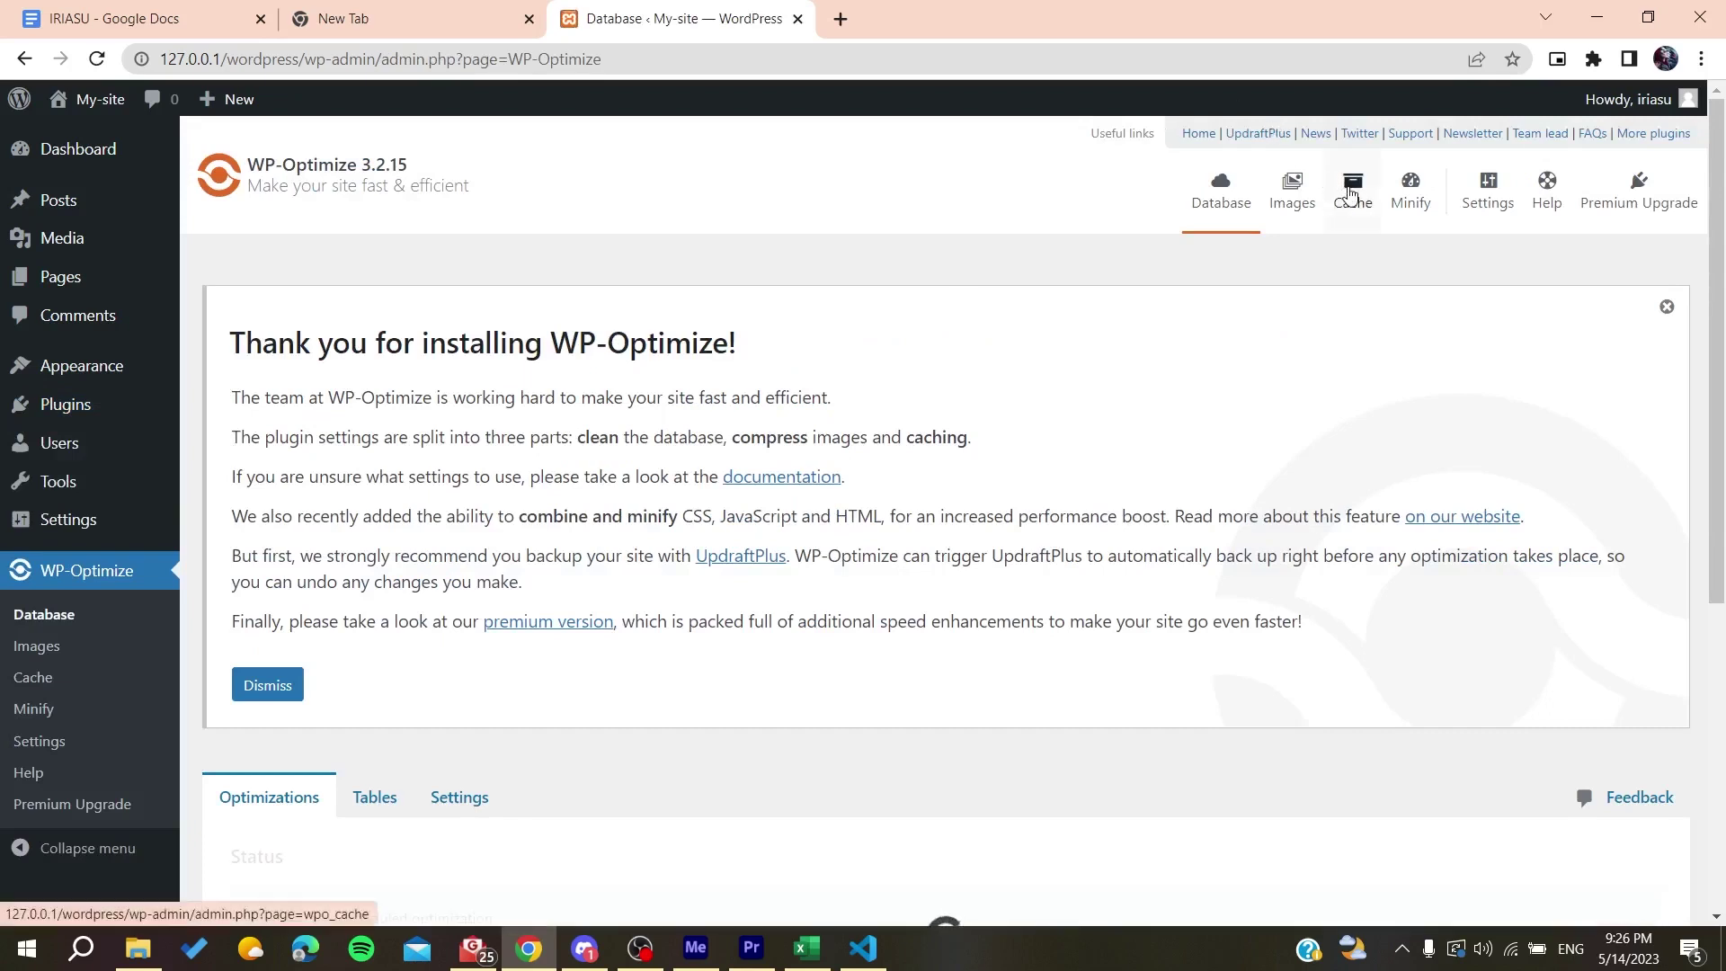
triple_click(251, 171)
click(1353, 193)
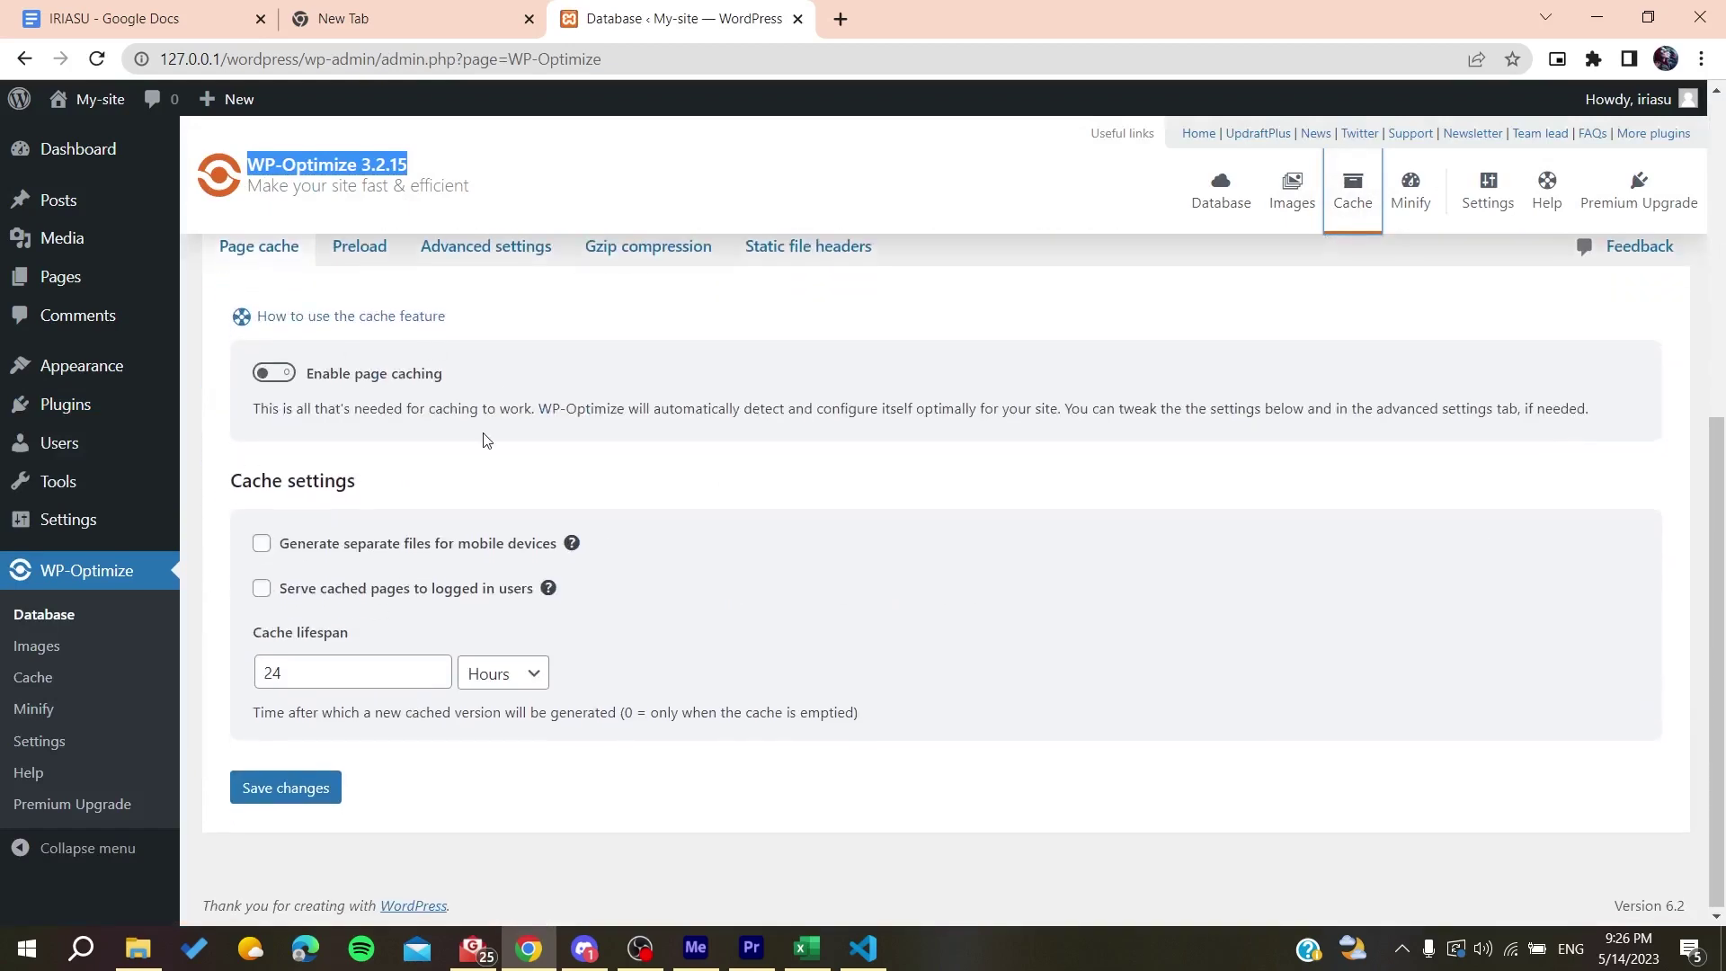
scroll(485, 440, up, 5)
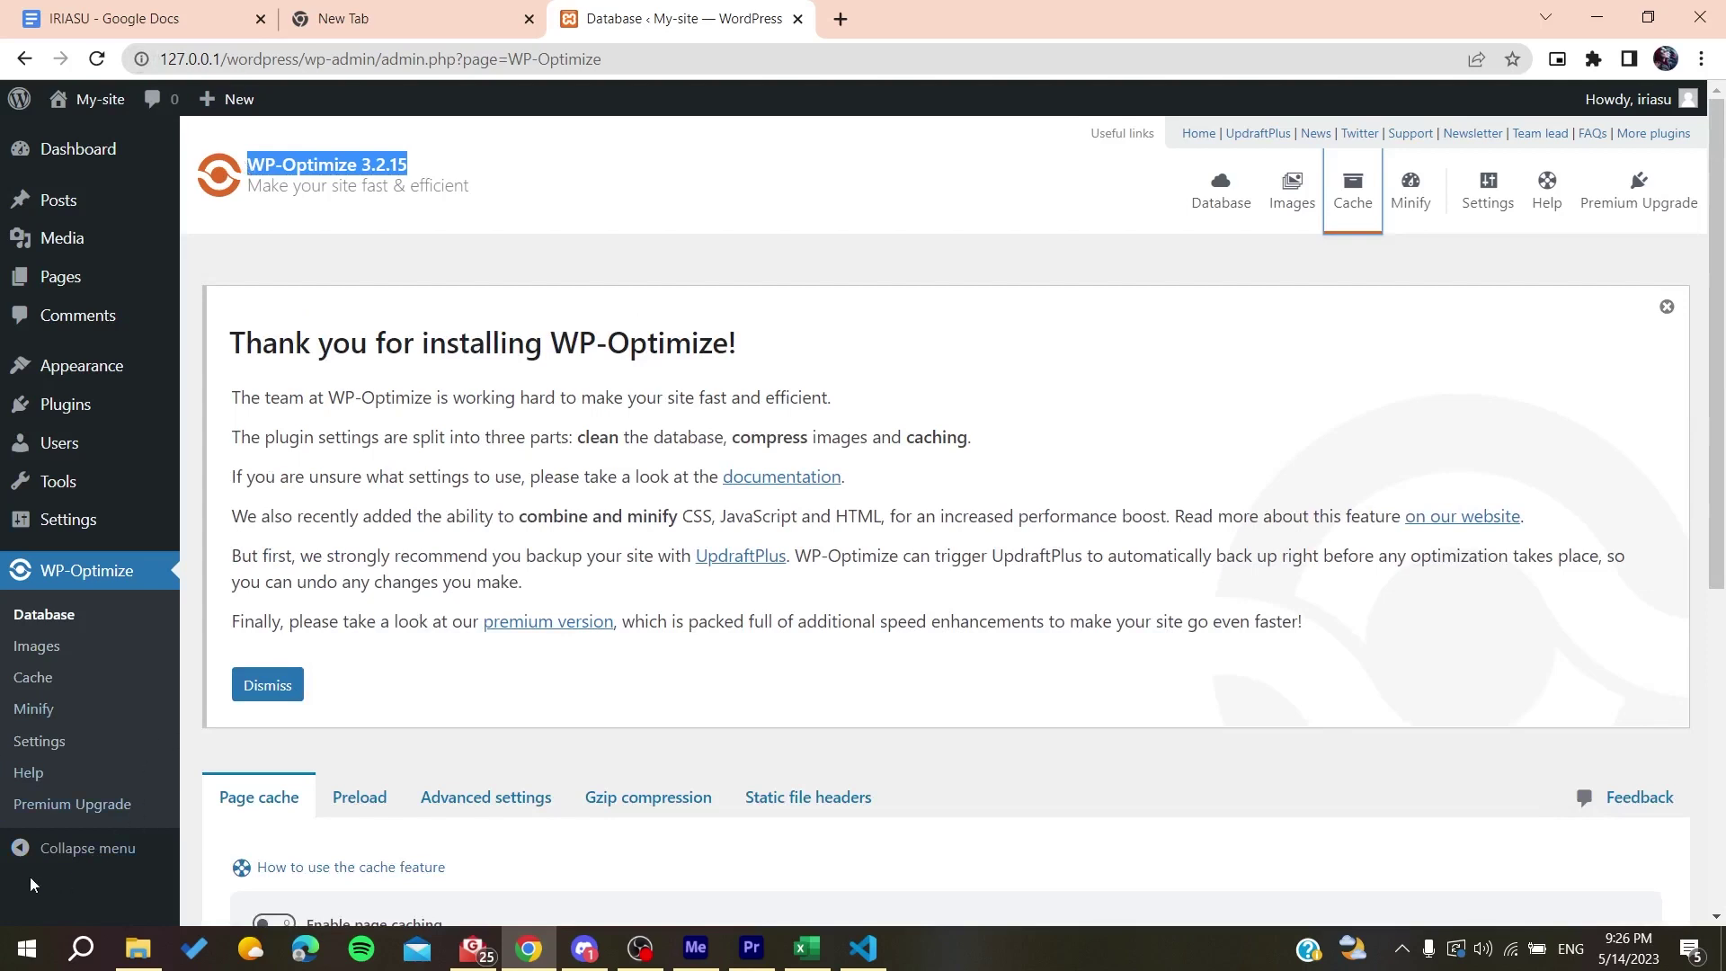
Open the recently used xampp › htdocs › wordpress folder in File Explorer.
click(133, 948)
click(133, 948)
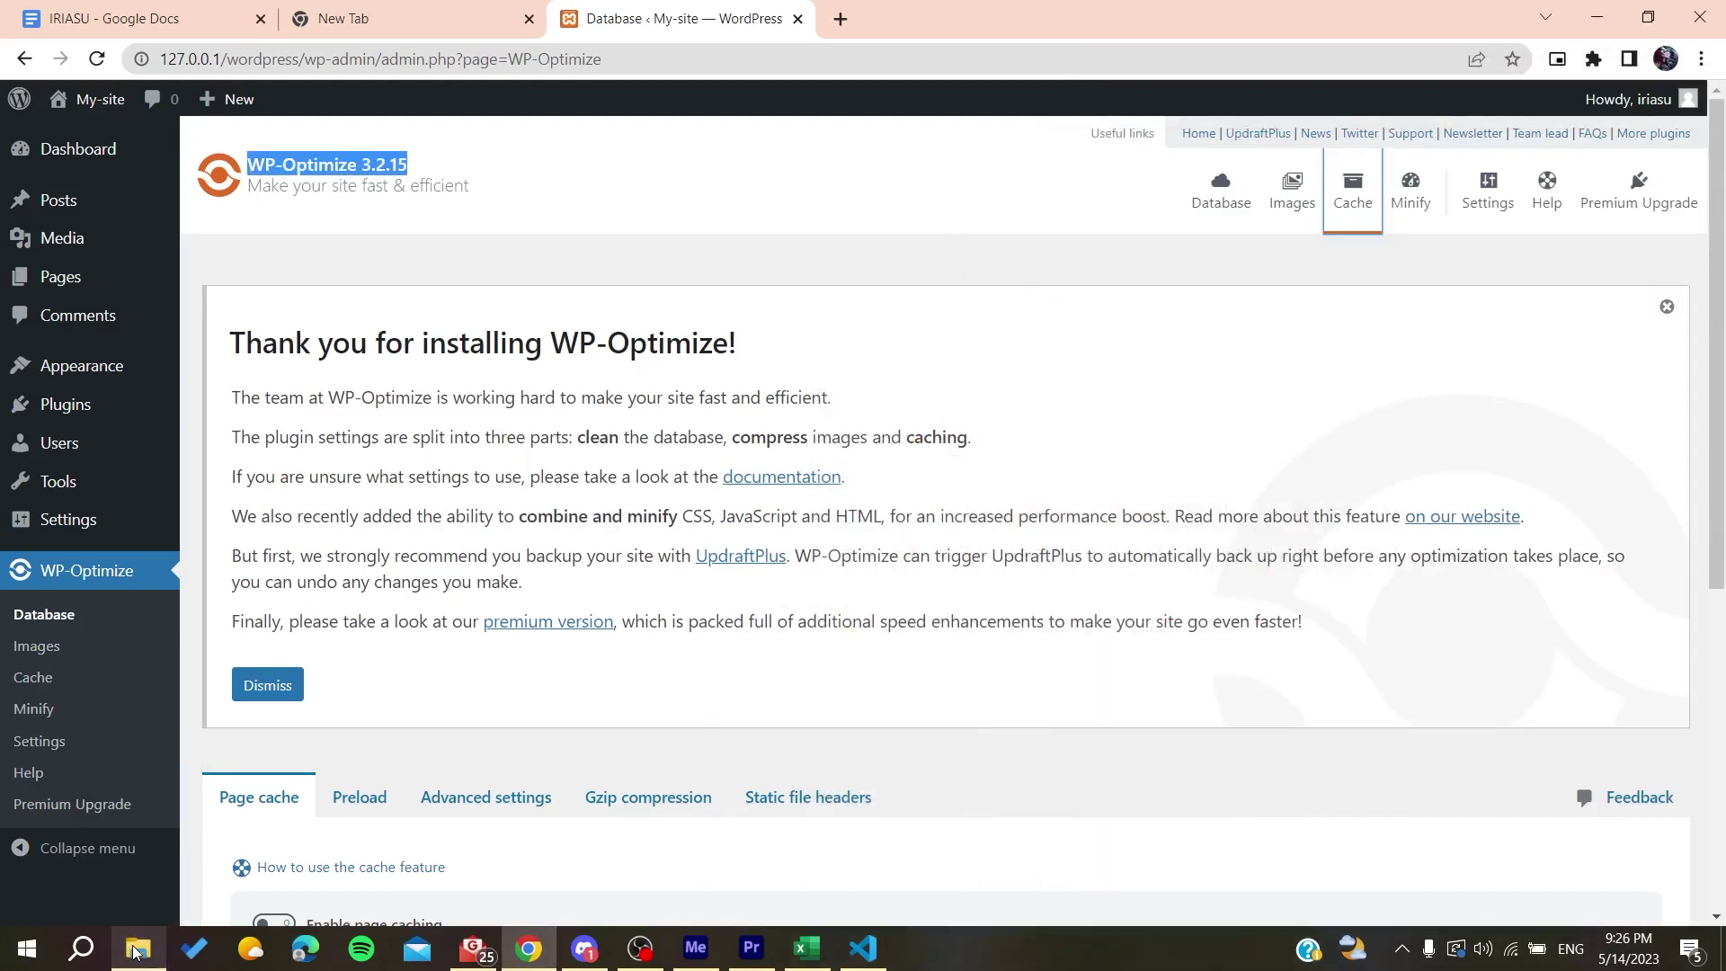
right_click(138, 948)
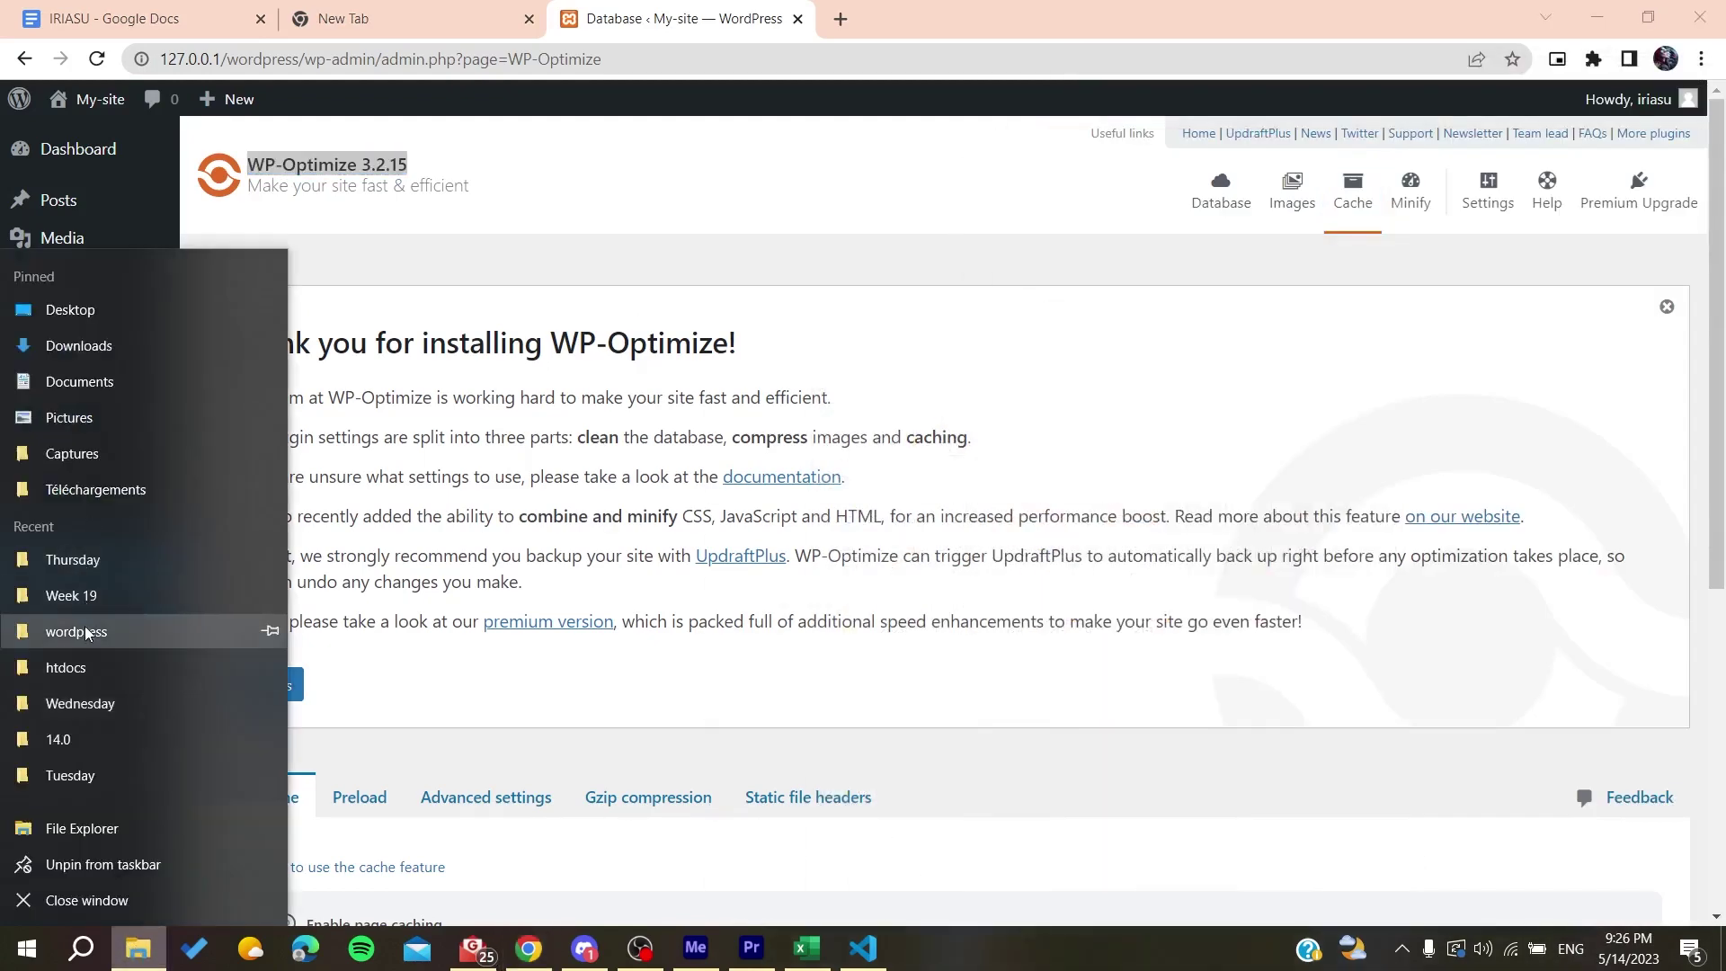
click(81, 628)
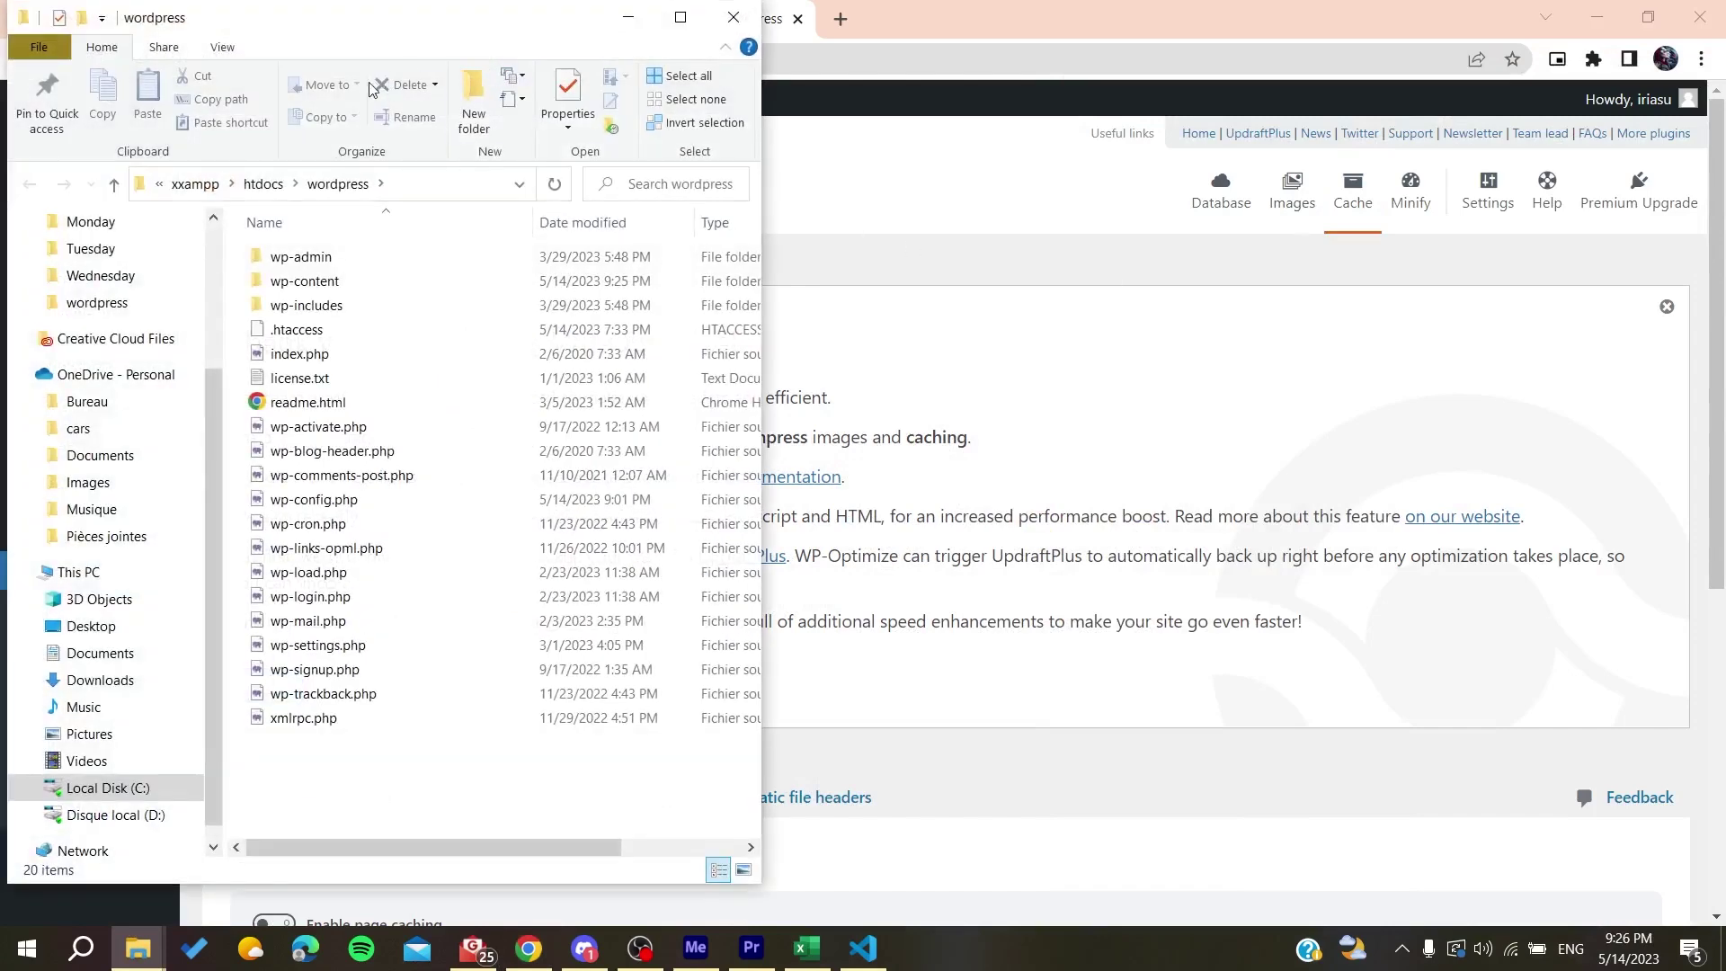
Move the wordpress folder window aside and select wp-config.php among its 20 items.
drag(403, 40, 1157, 85)
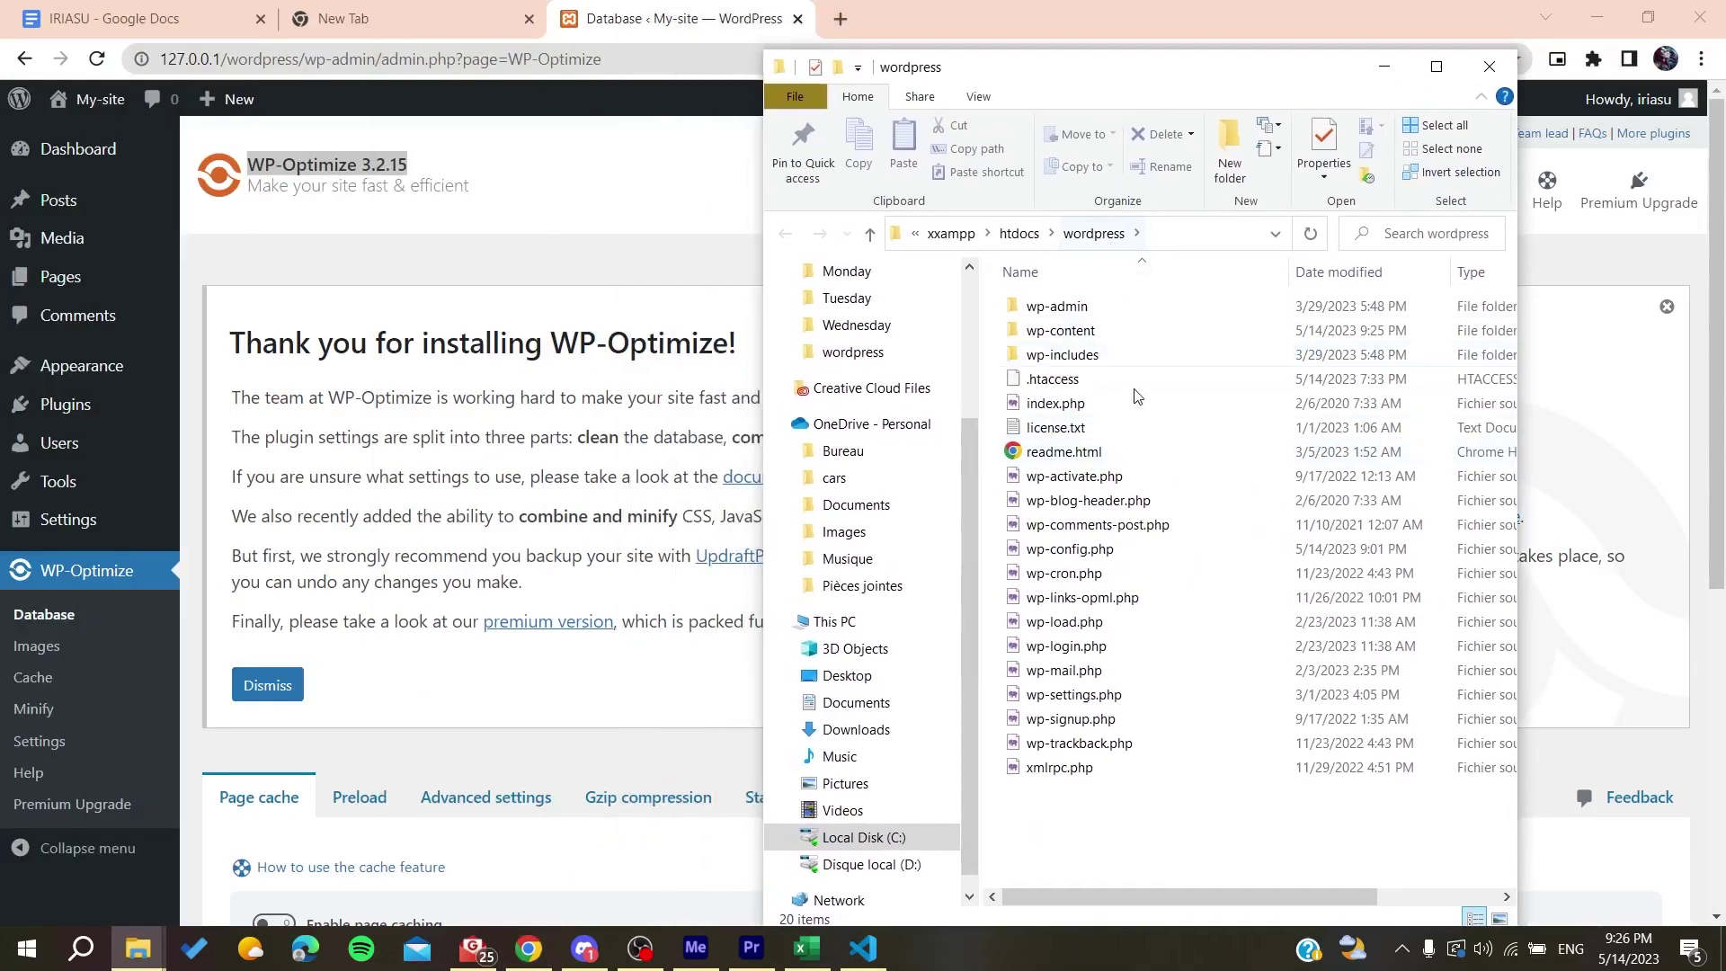
drag(1087, 810, 1041, 290)
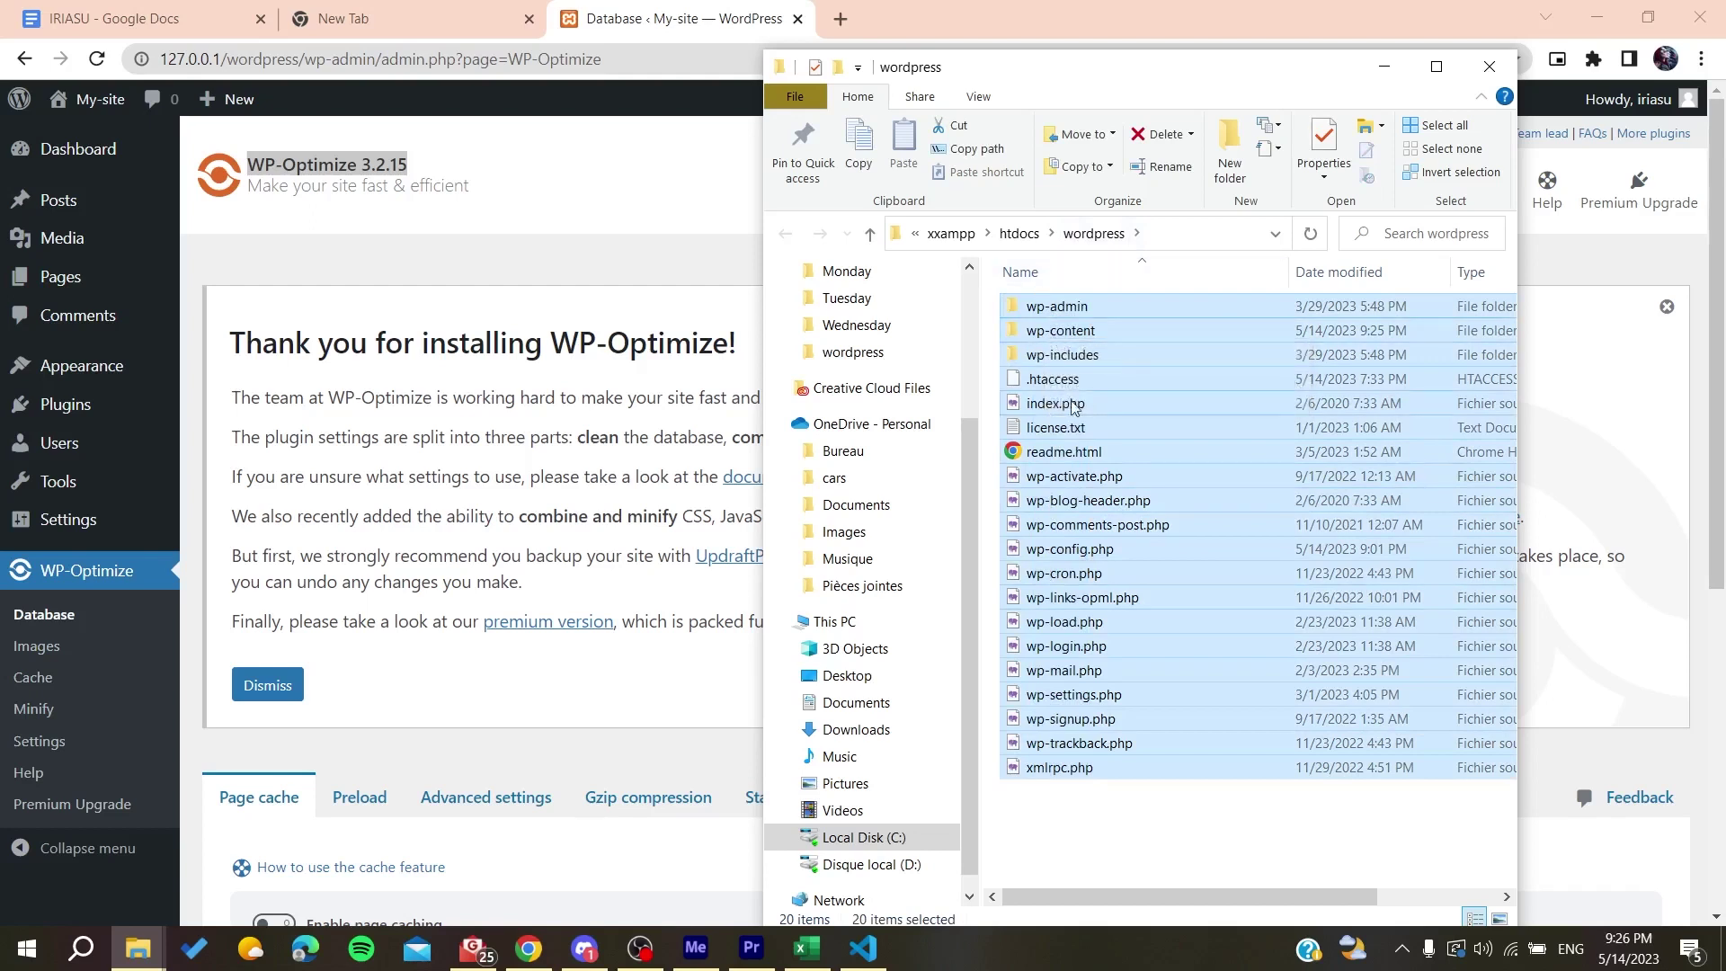
click(1060, 530)
click(1065, 551)
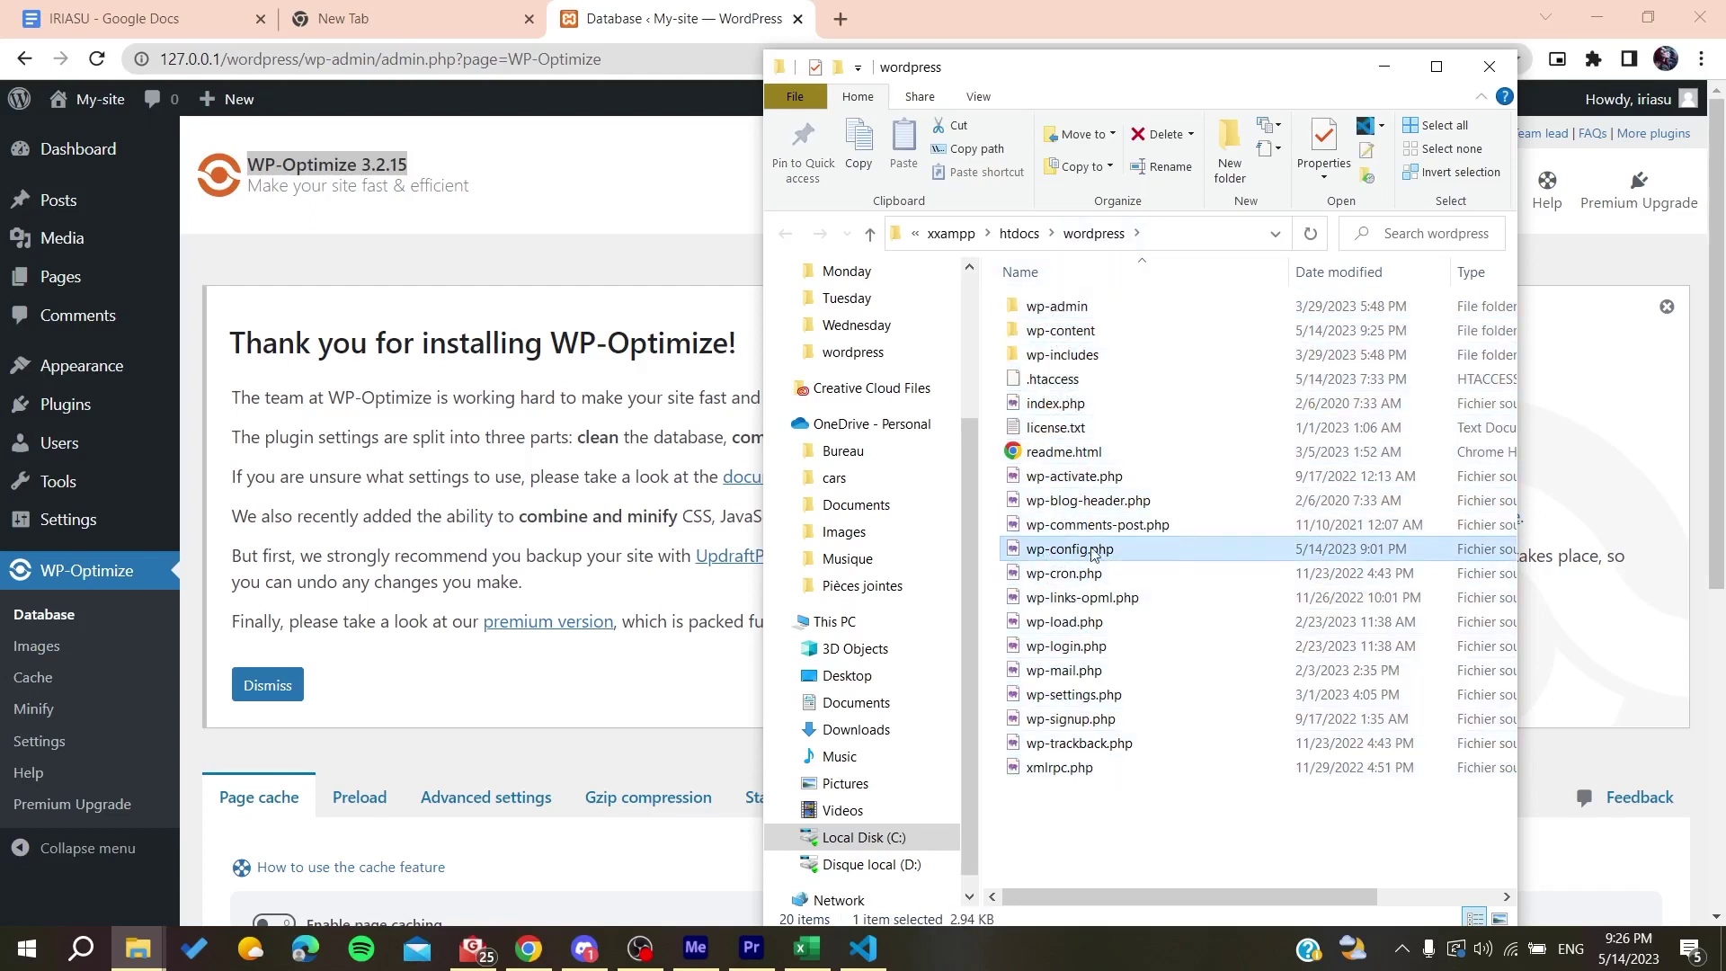
double_click(1044, 550)
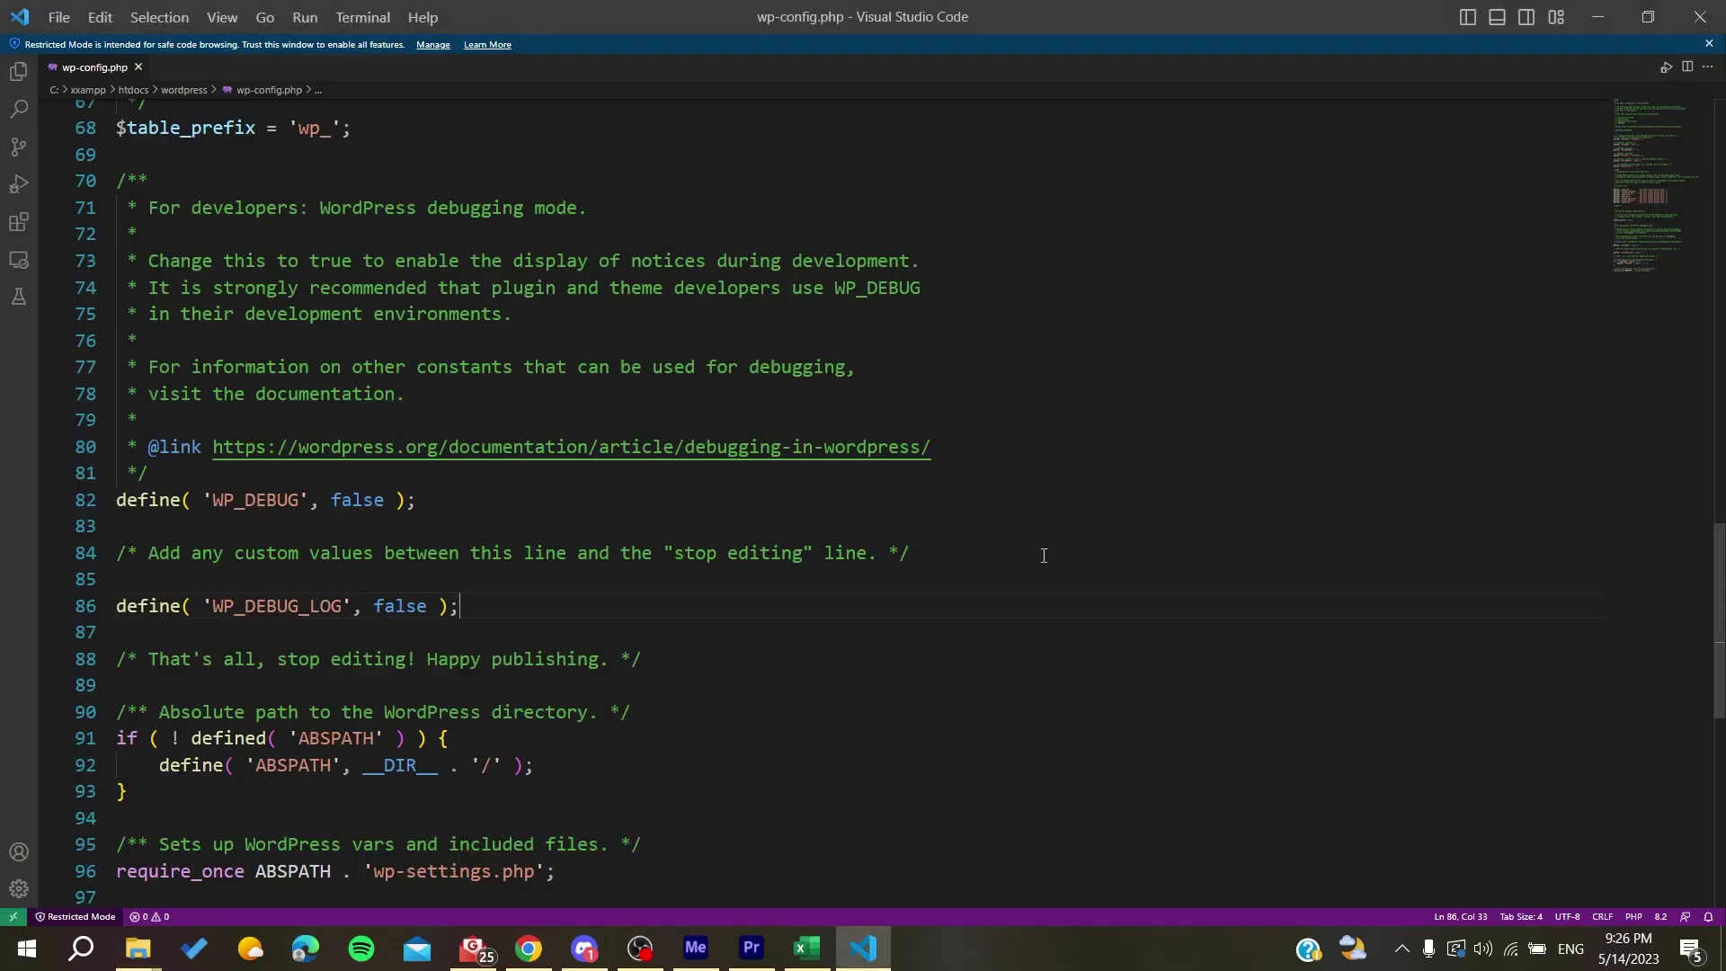
scroll(675, 616, down, 1)
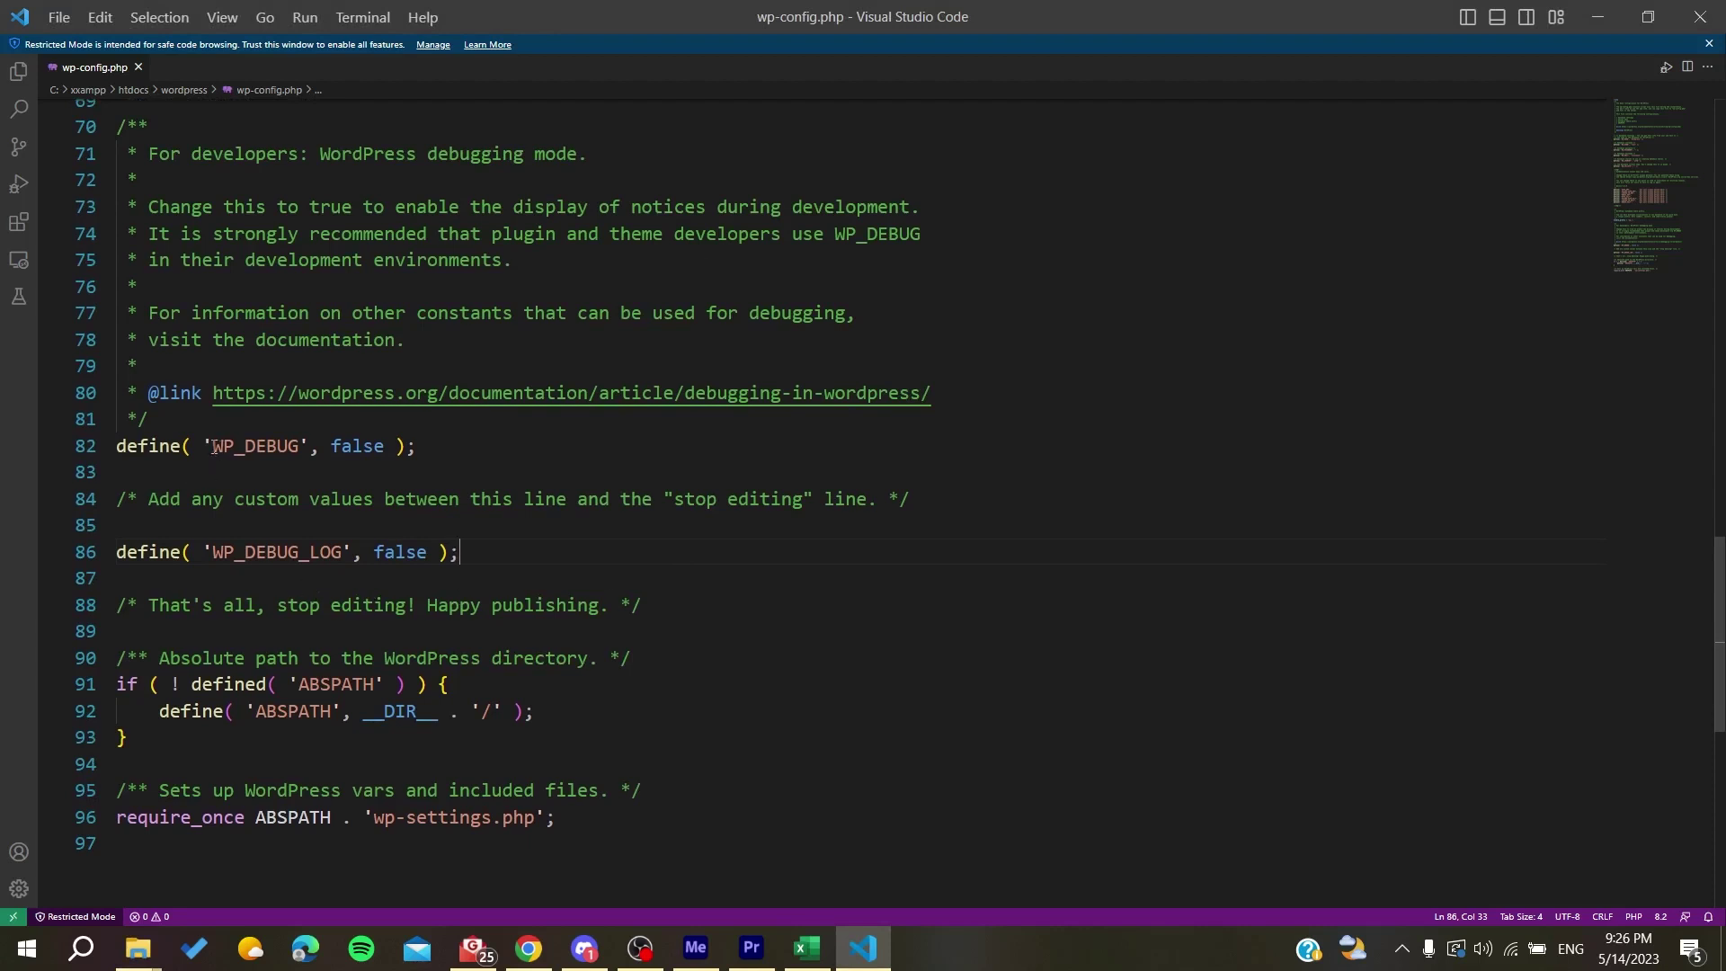
drag(203, 447, 311, 449)
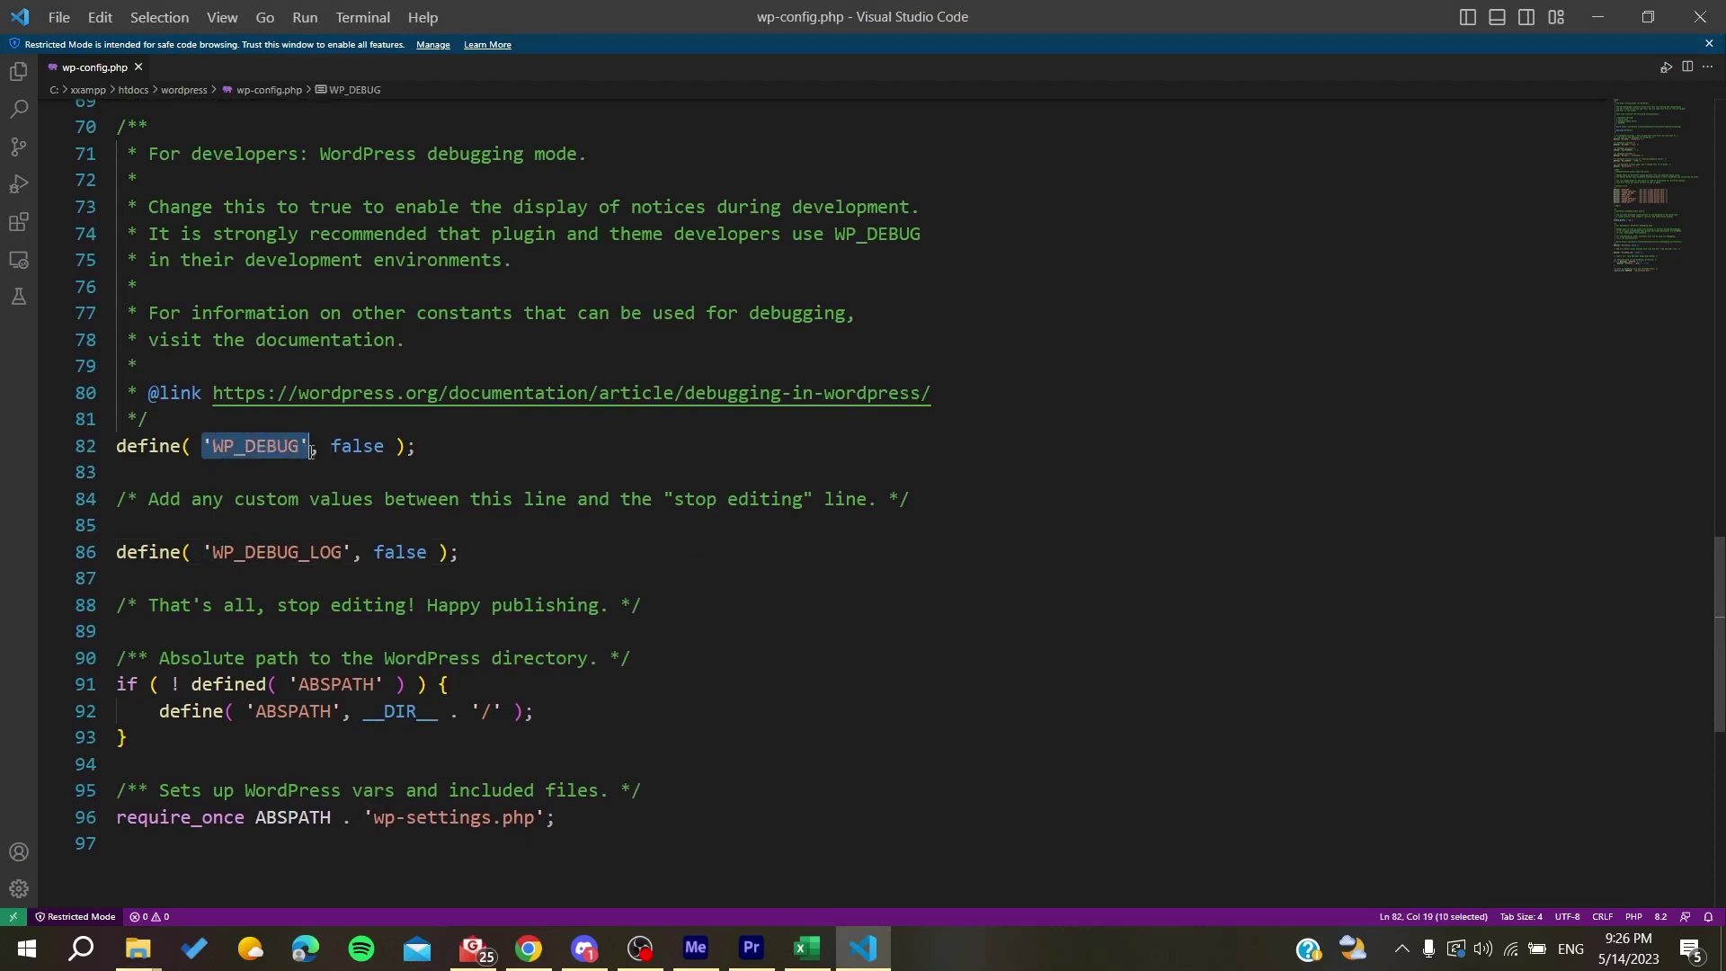
double_click(334, 447)
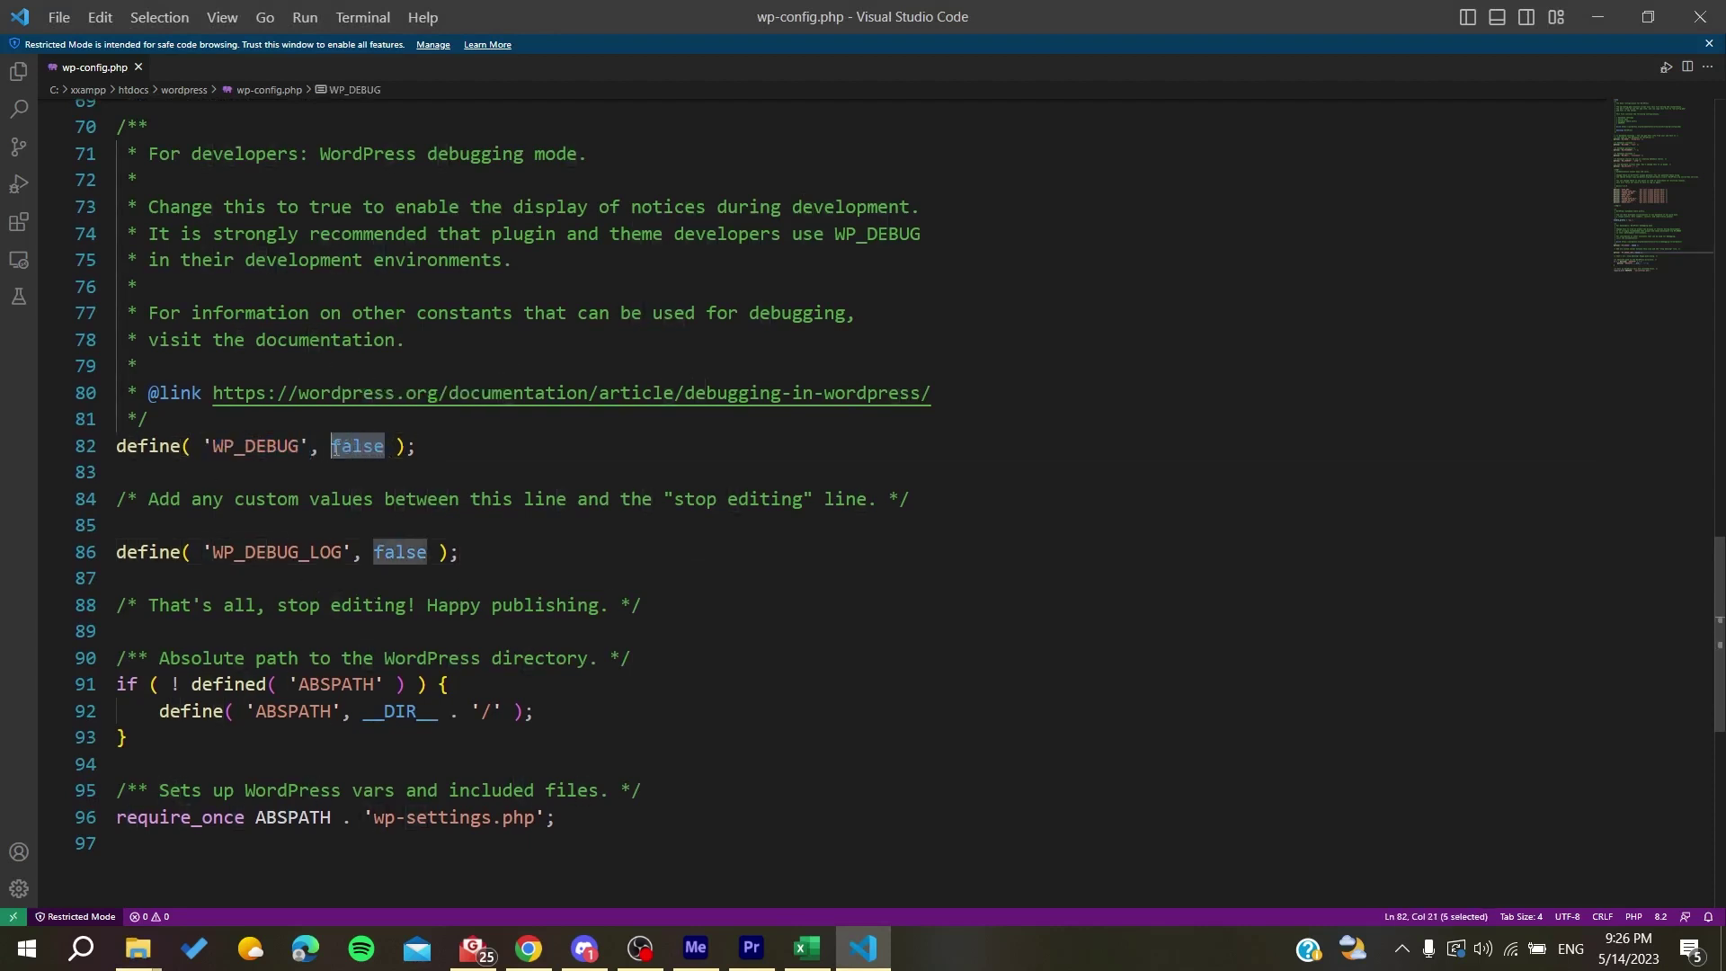
text(true)
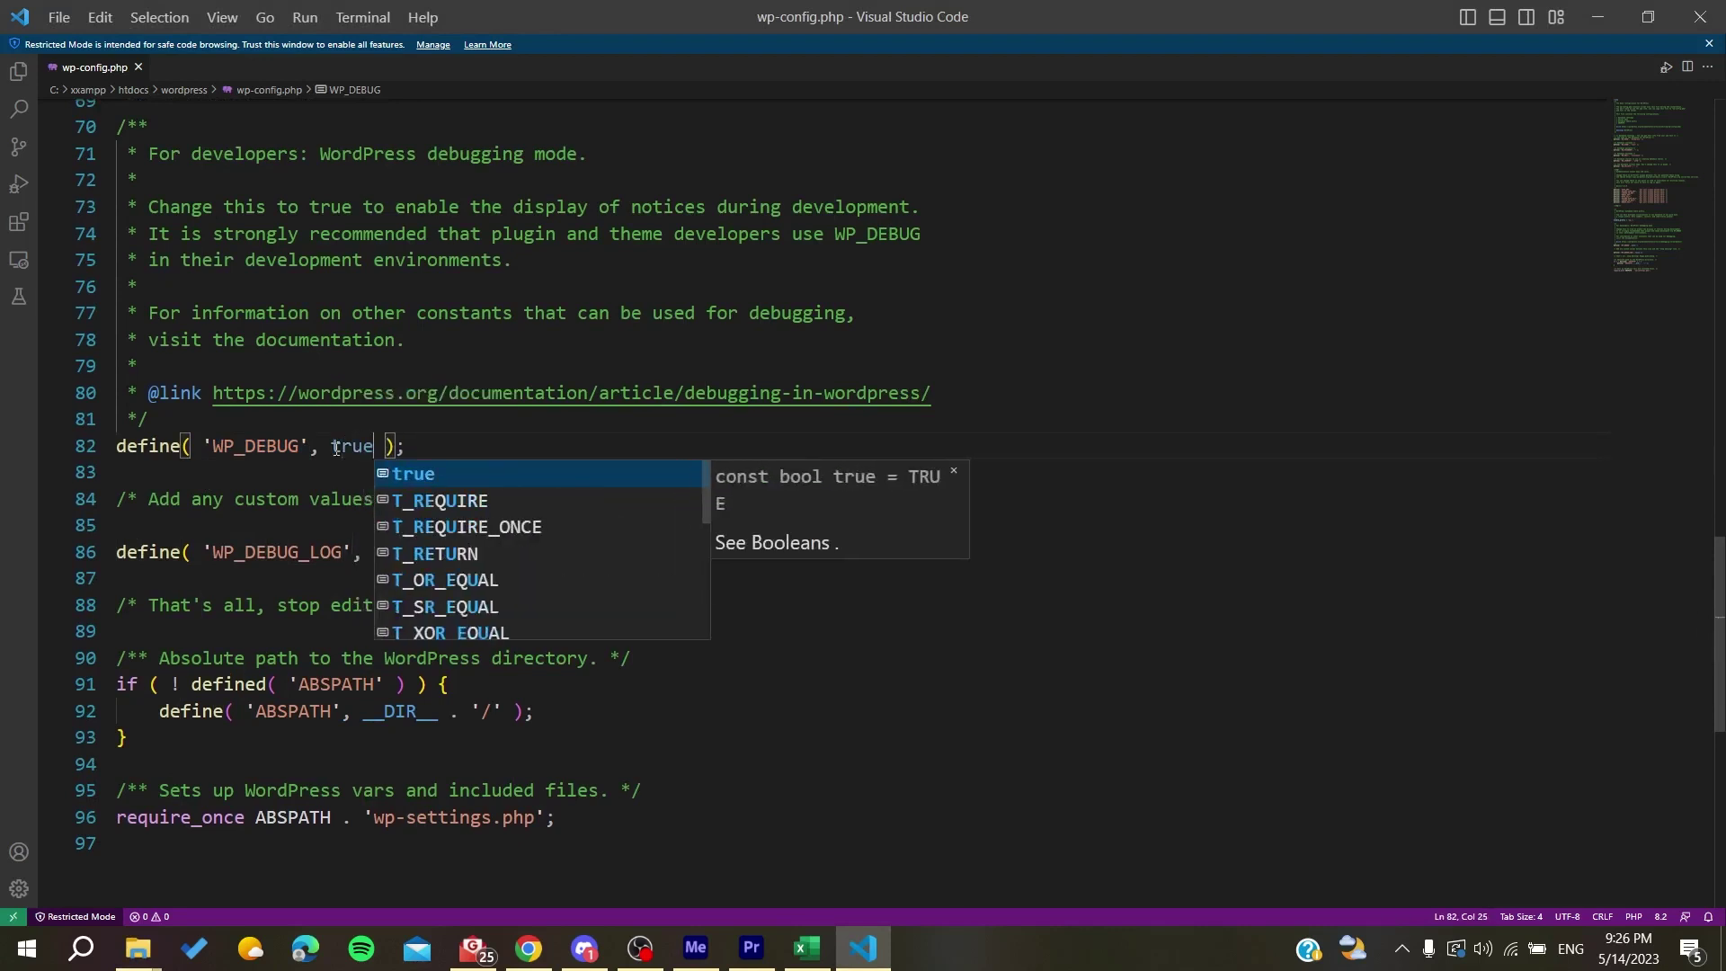
key(Escape)
key(ctrl+z)
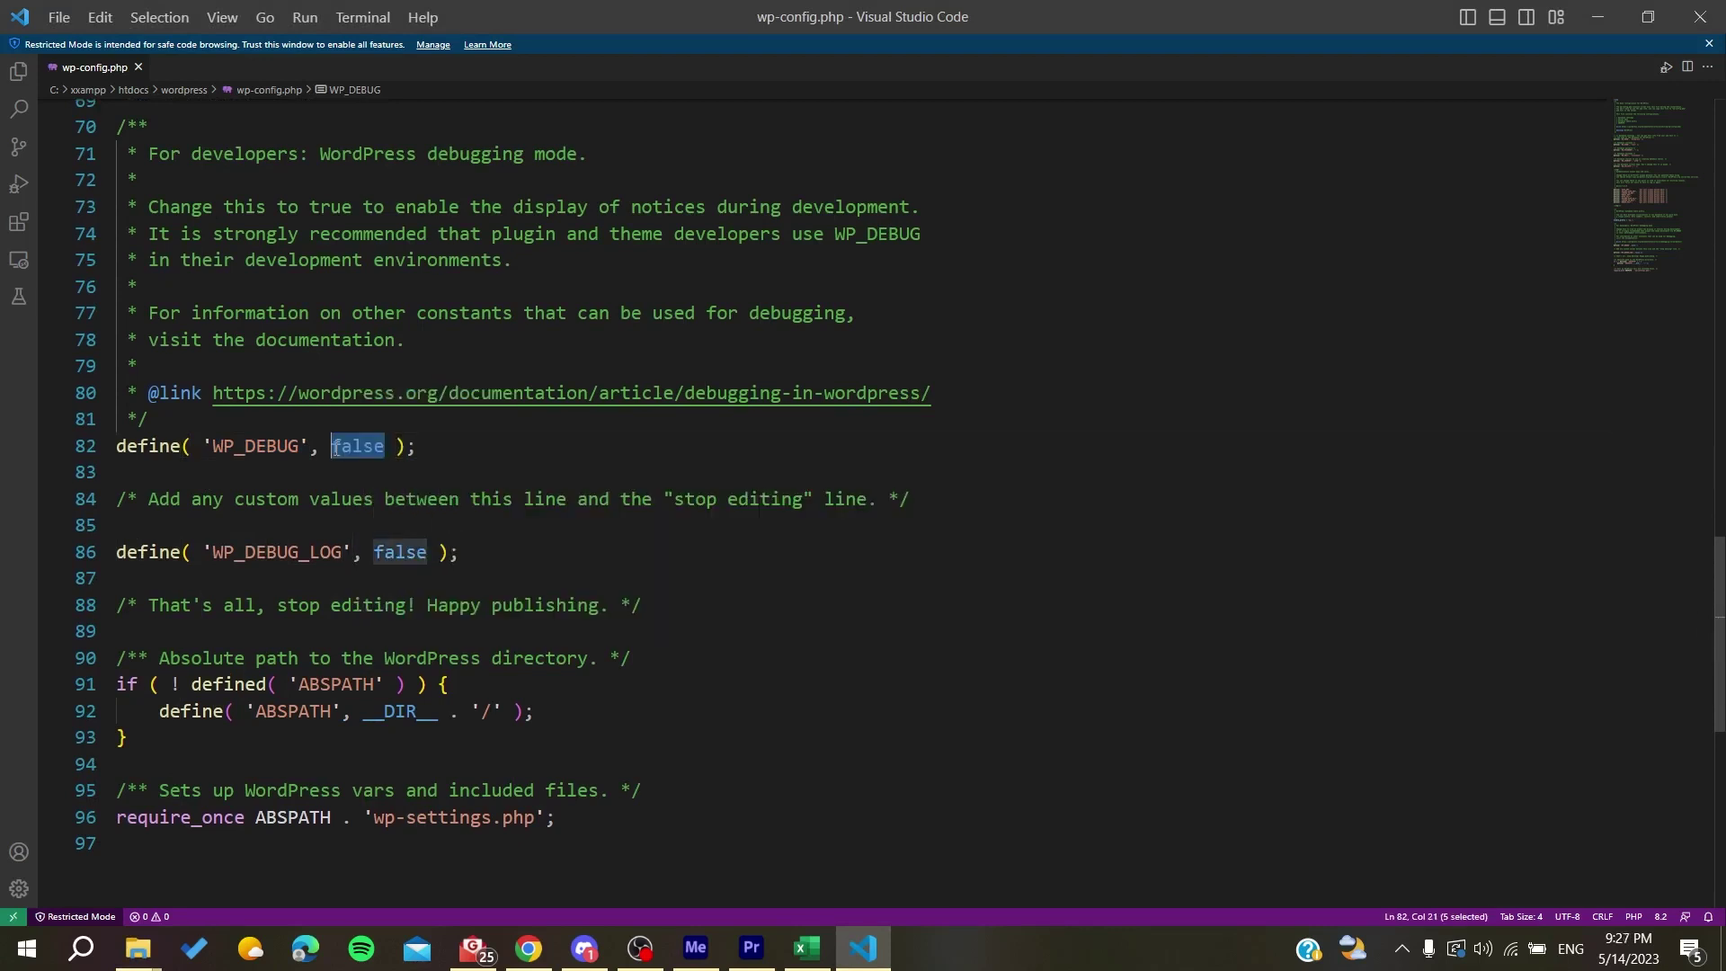
click(496, 451)
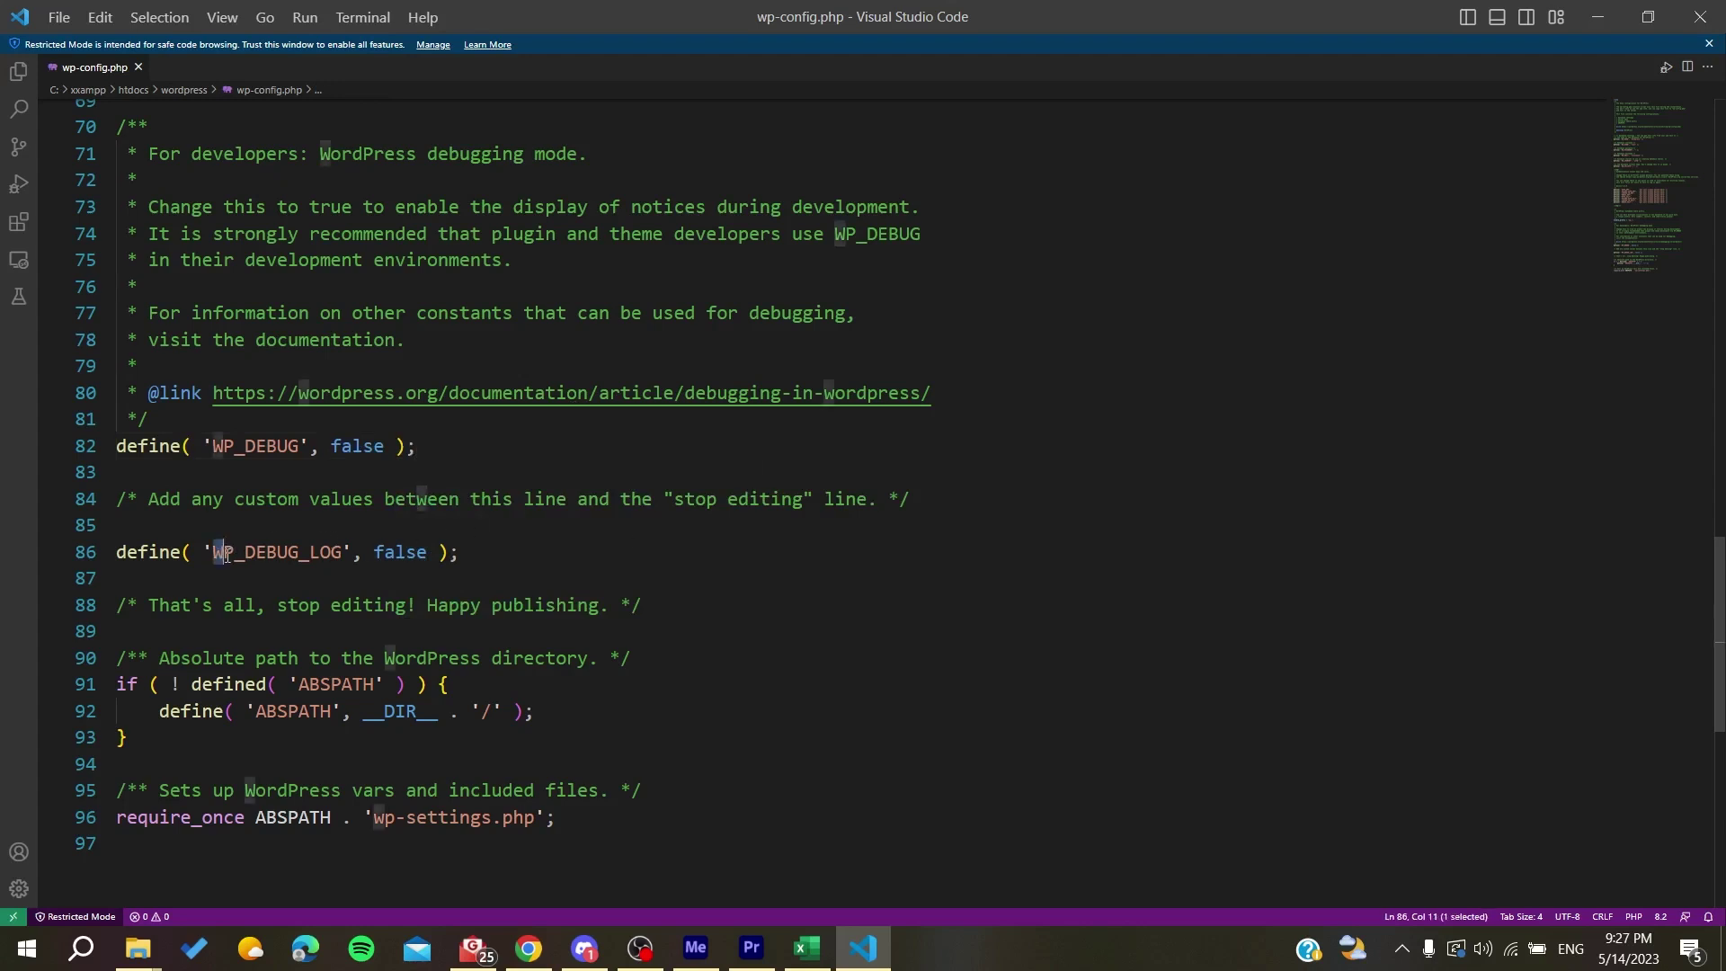
drag(212, 552, 361, 552)
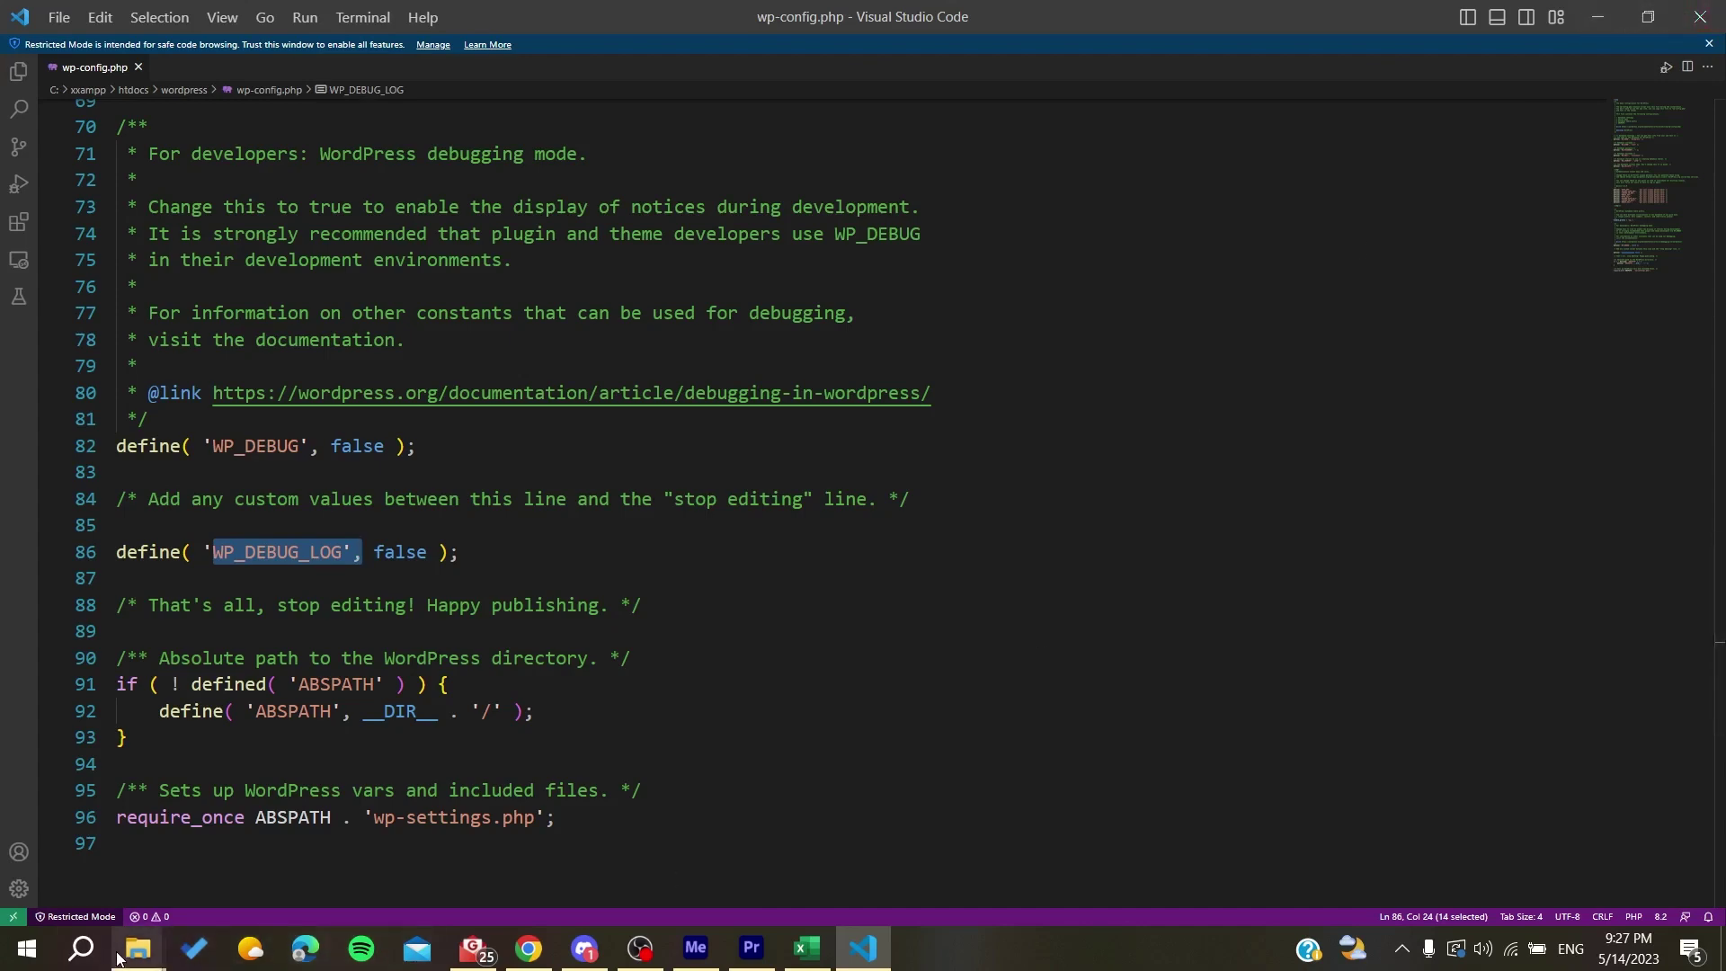
Restore the wordpress Explorer window and open wp-content, showing plugins, themes, upgrade and uploads.
mouse_move(137, 949)
click(201, 864)
double_click(1074, 331)
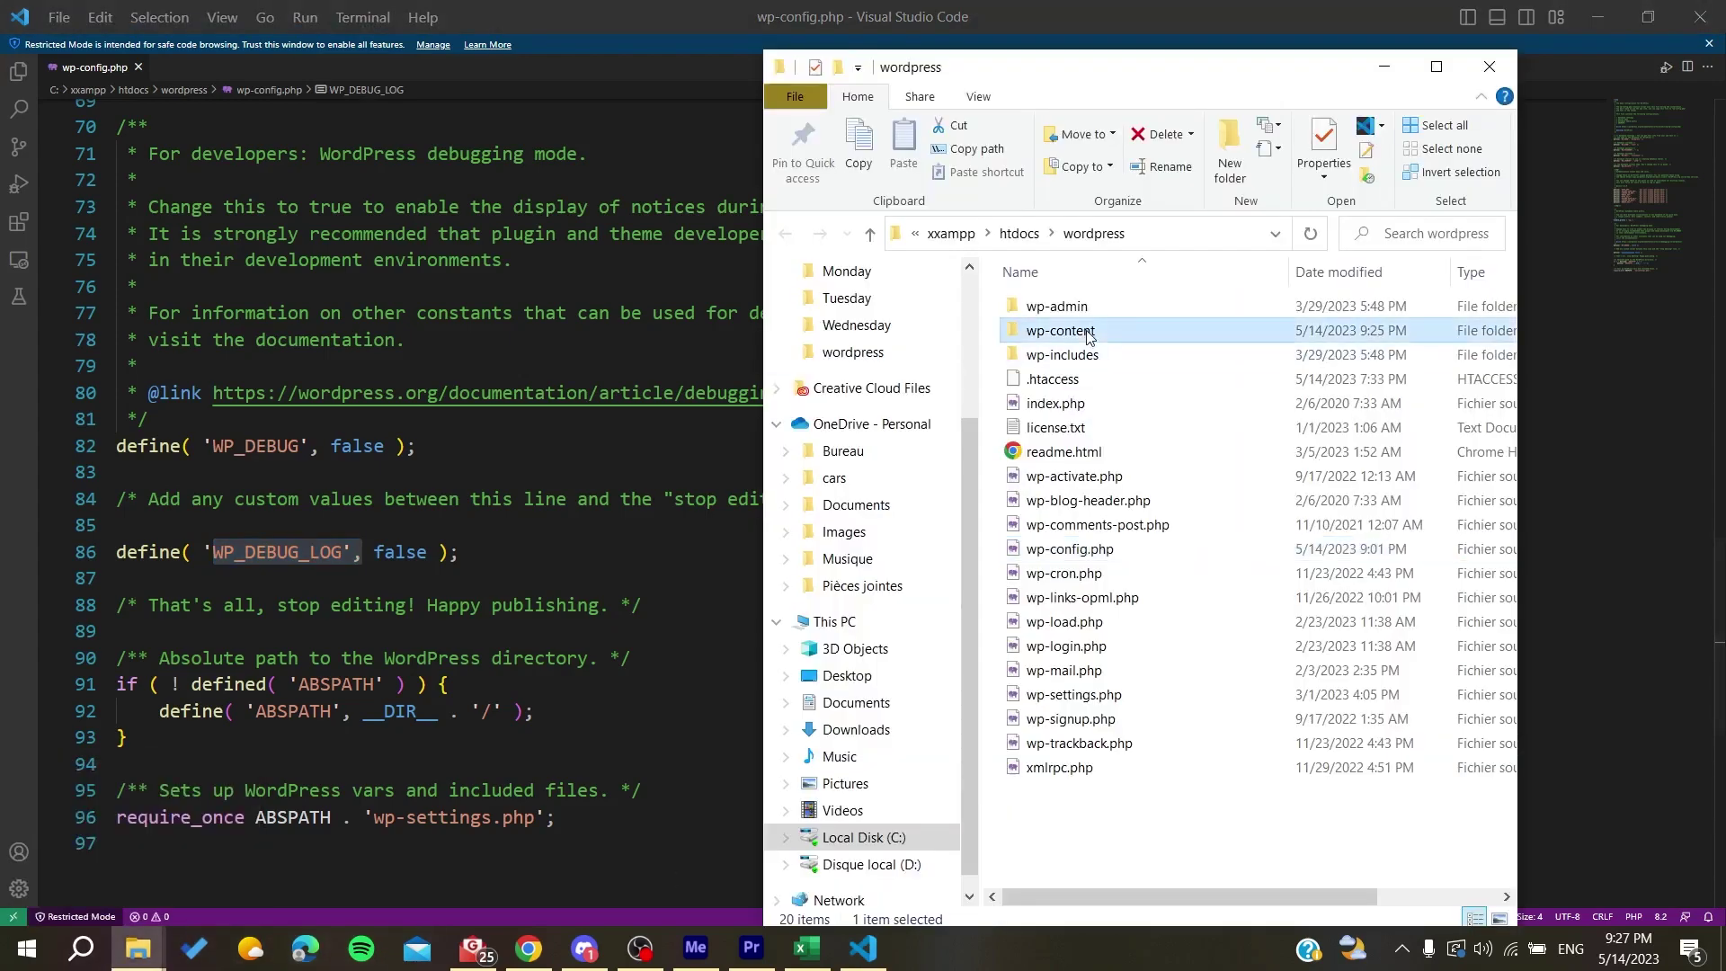
drag(1007, 416, 1261, 475)
drag(1367, 457, 1367, 457)
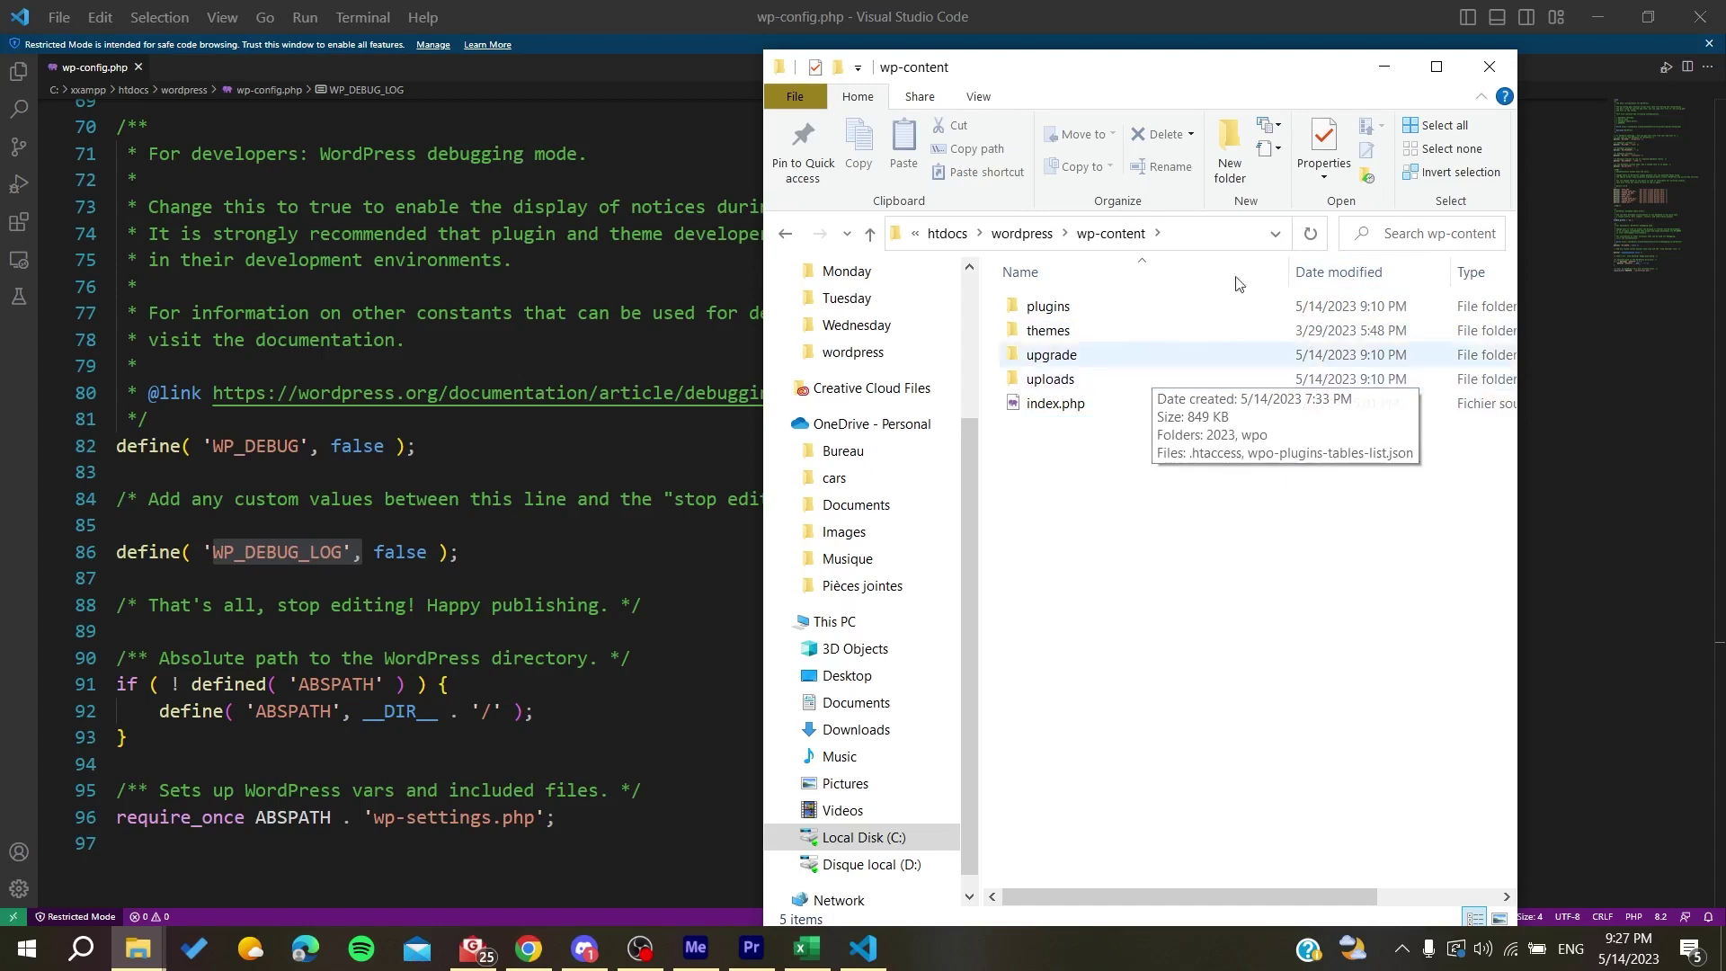
Minimize File Explorer and VS Code to bring back the WP-Optimize Cache page.
click(1384, 66)
click(1592, 18)
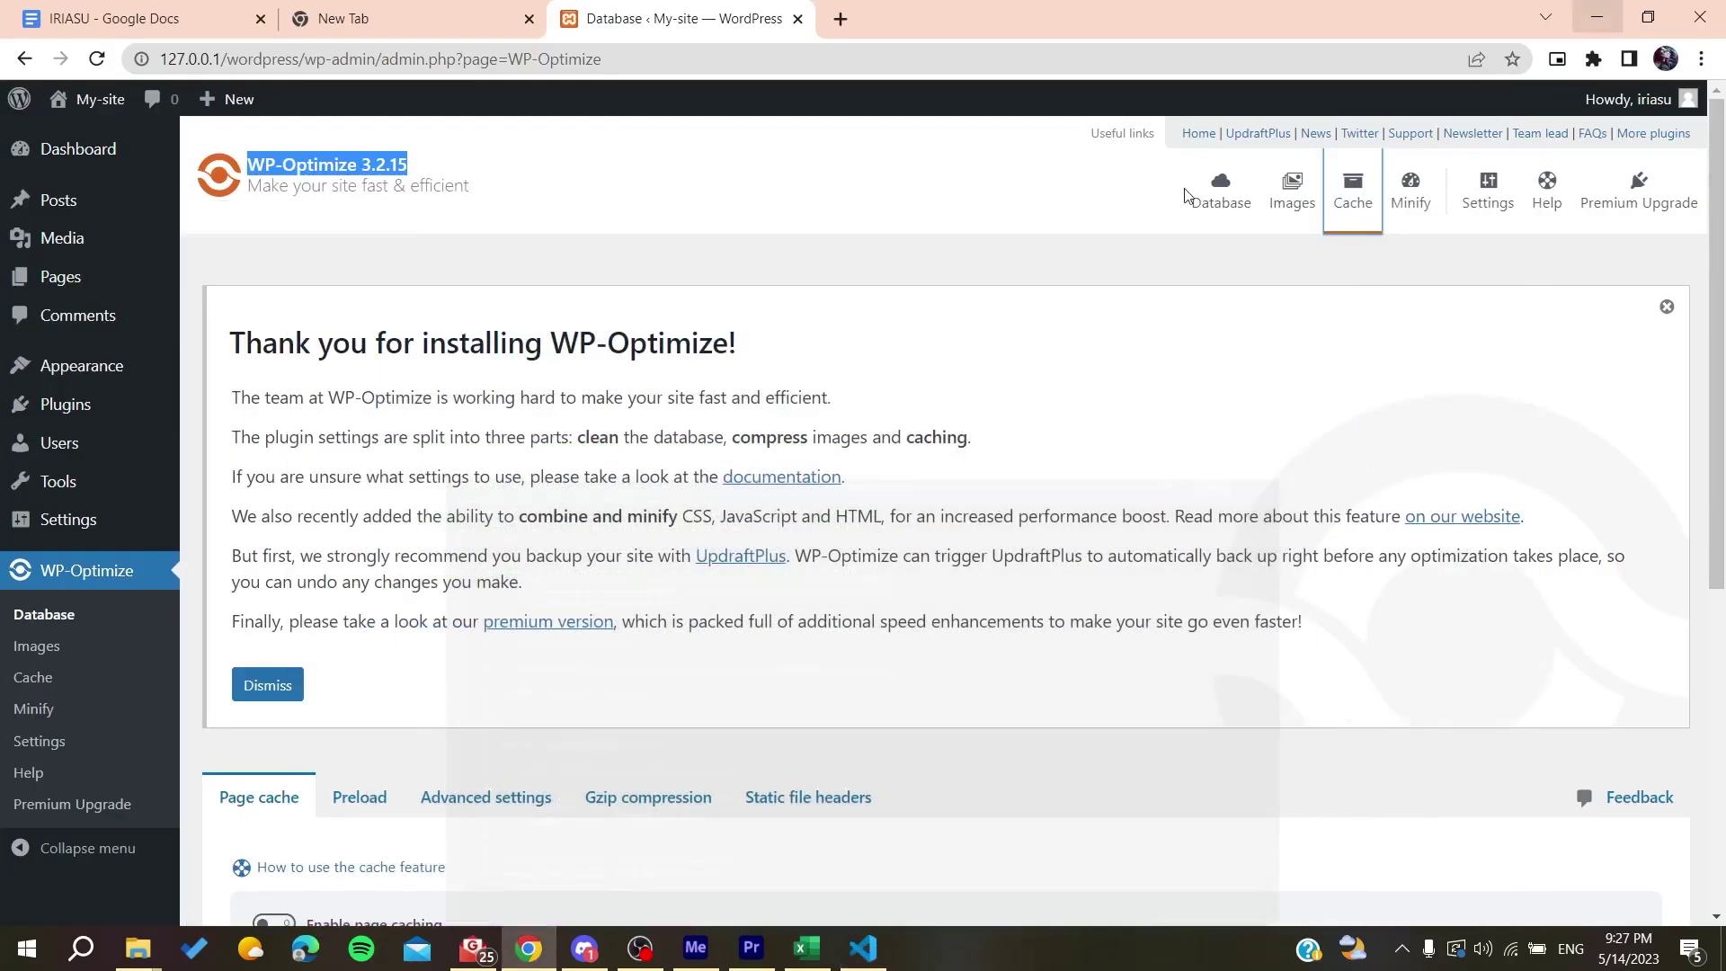